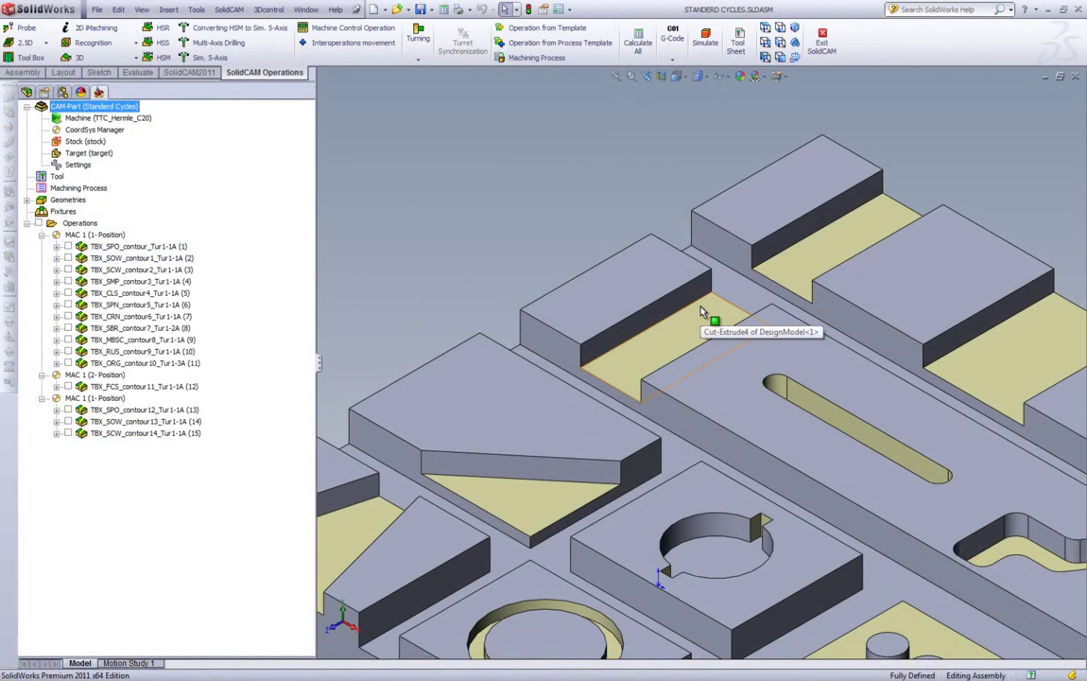
- Add a ToolBox Cycles operation under Operations and choose the Simple Slot cycle
scroll(702, 312, "down", 2)
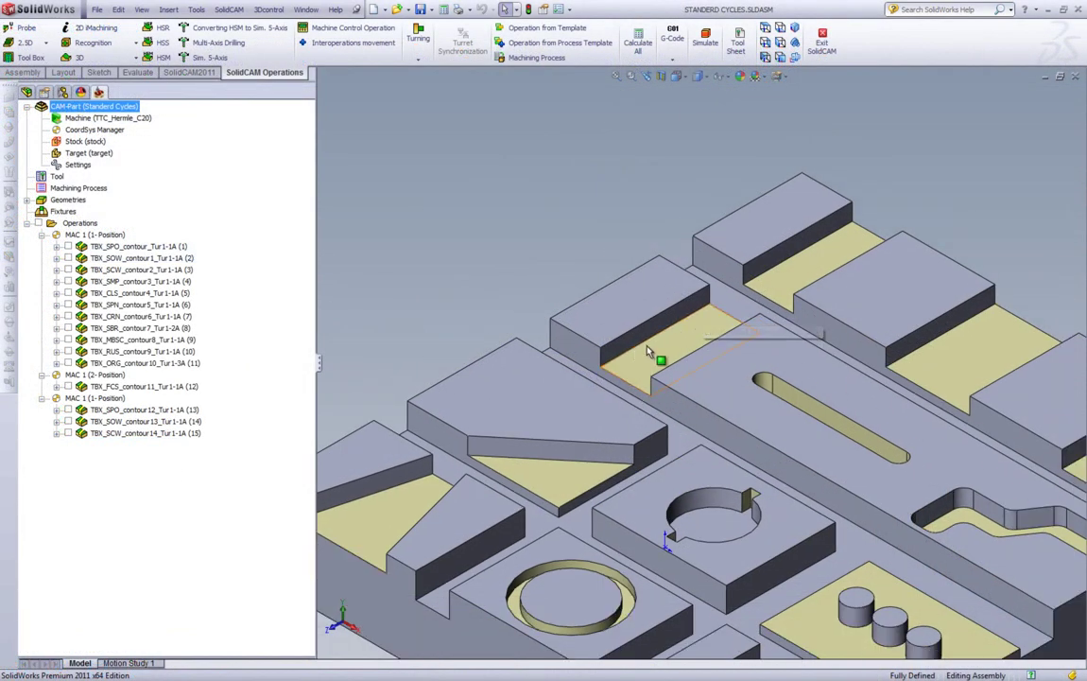
right_click(81, 224)
mouse_move(123, 233)
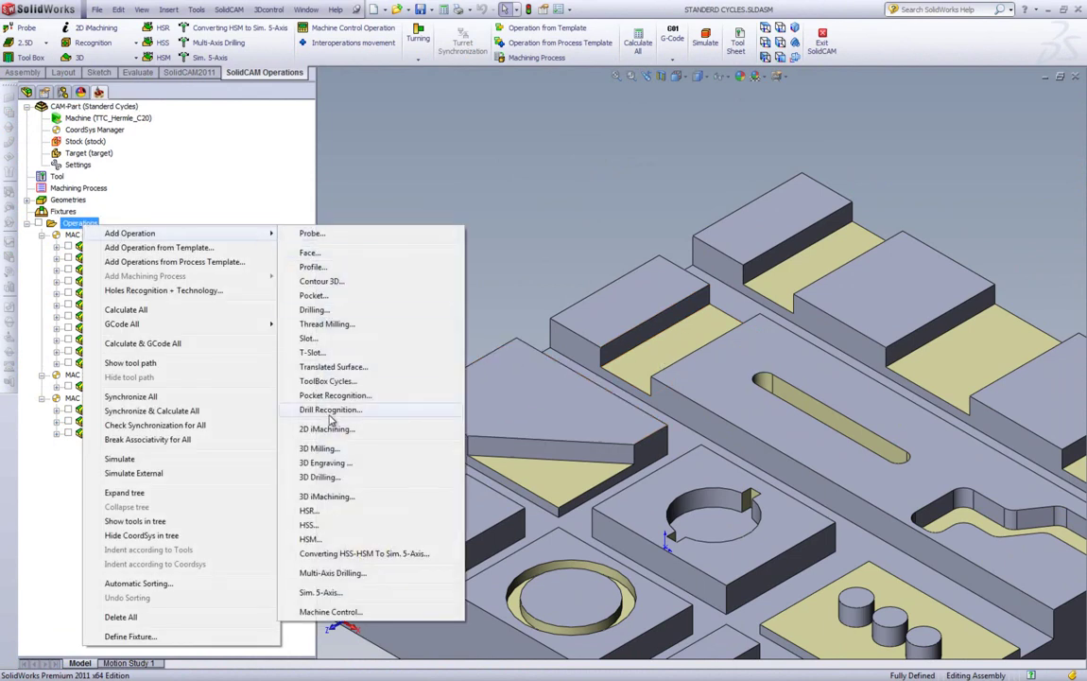
left_click(326, 381)
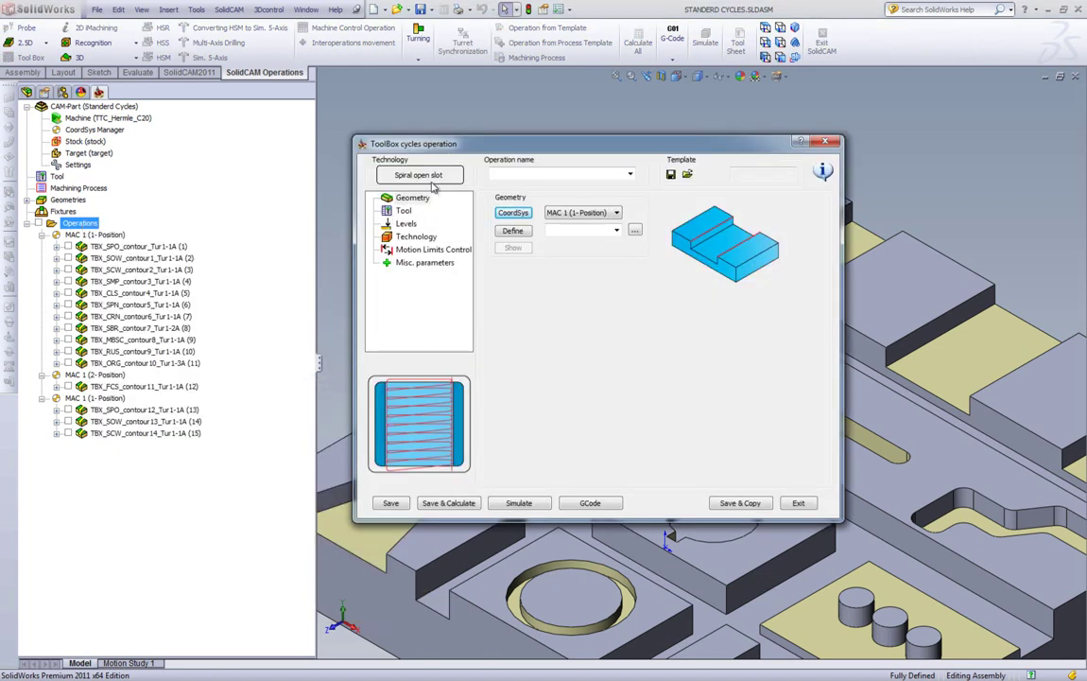
left_click(430, 179)
left_click(631, 270)
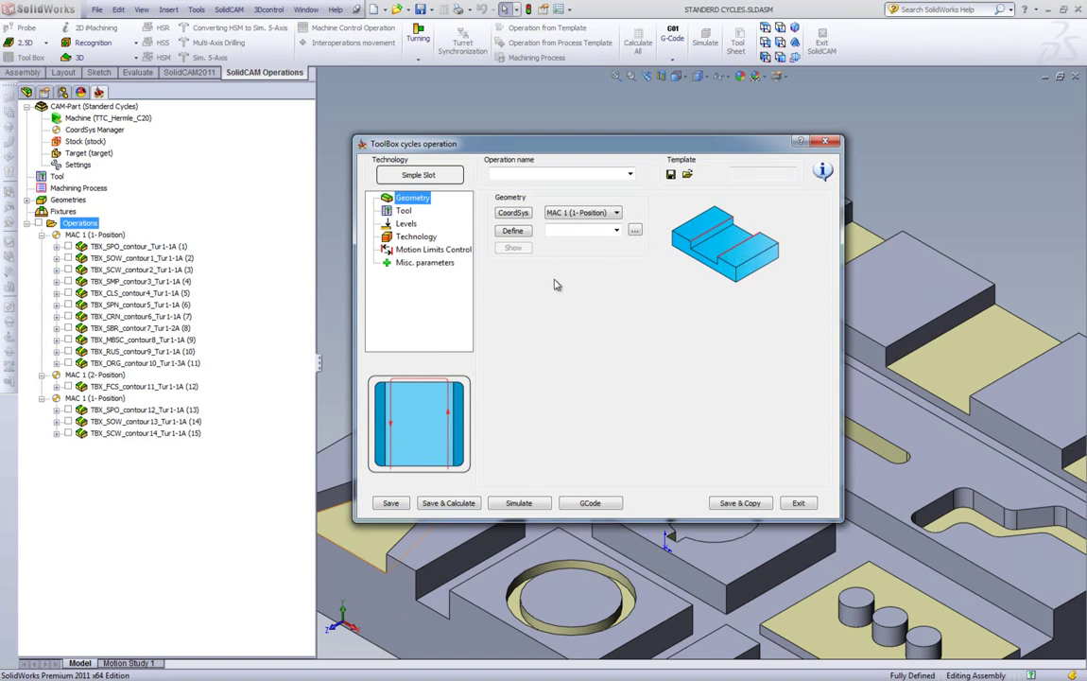
- Define contour15 from the slot edge and select a tool for the operation
left_click(525, 231)
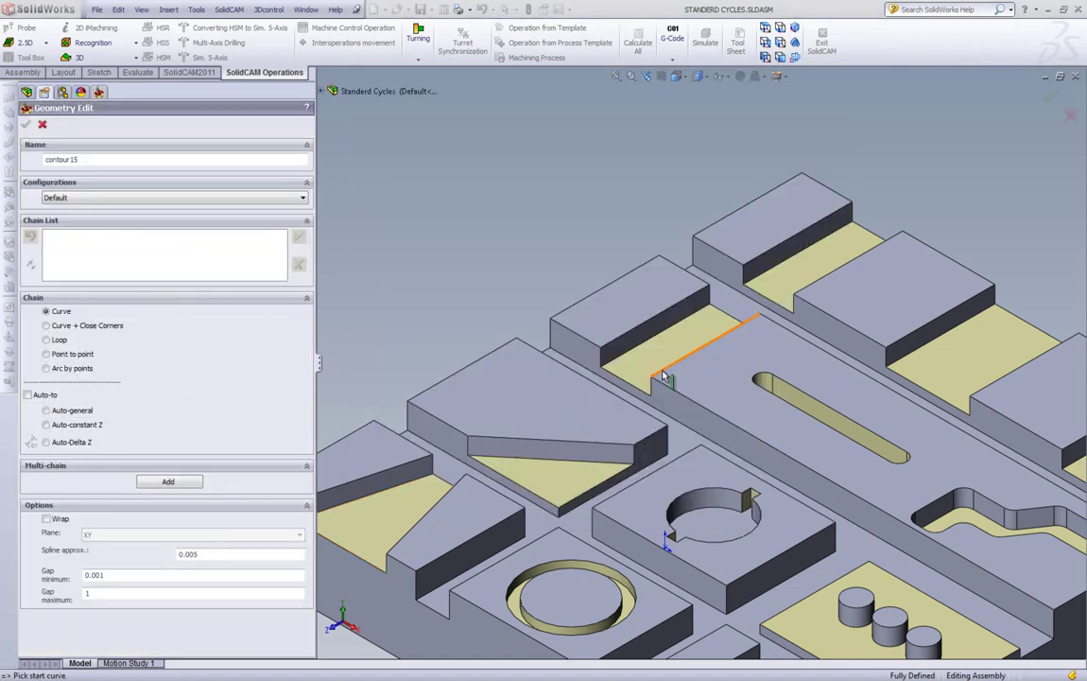
left_click(663, 376)
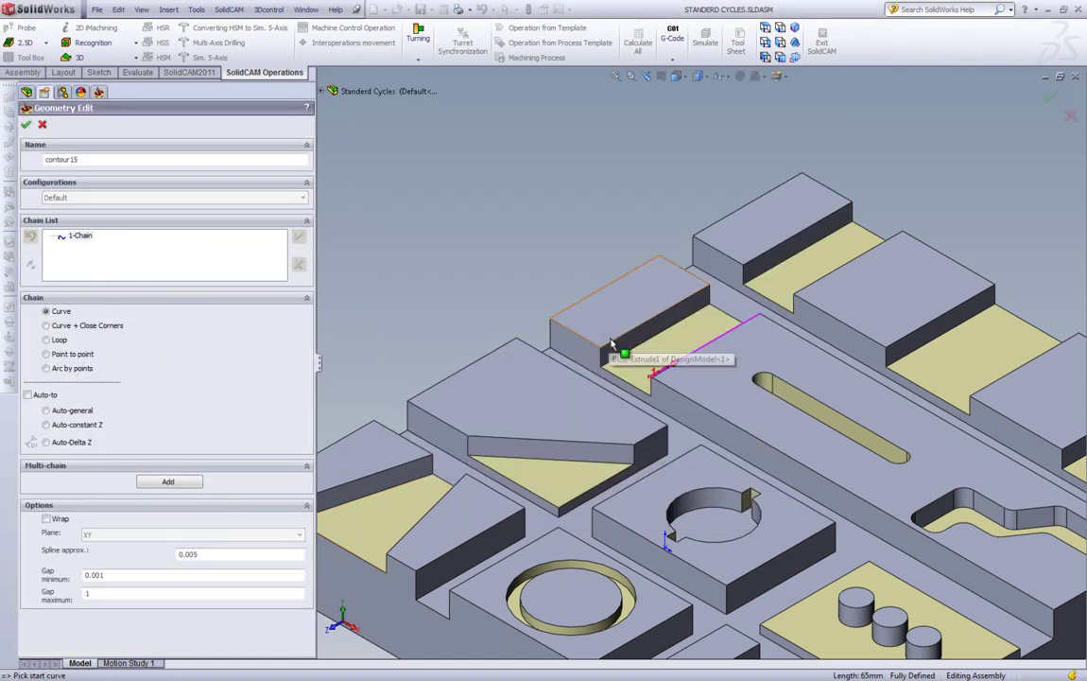
left_click(552, 315)
left_click(25, 124)
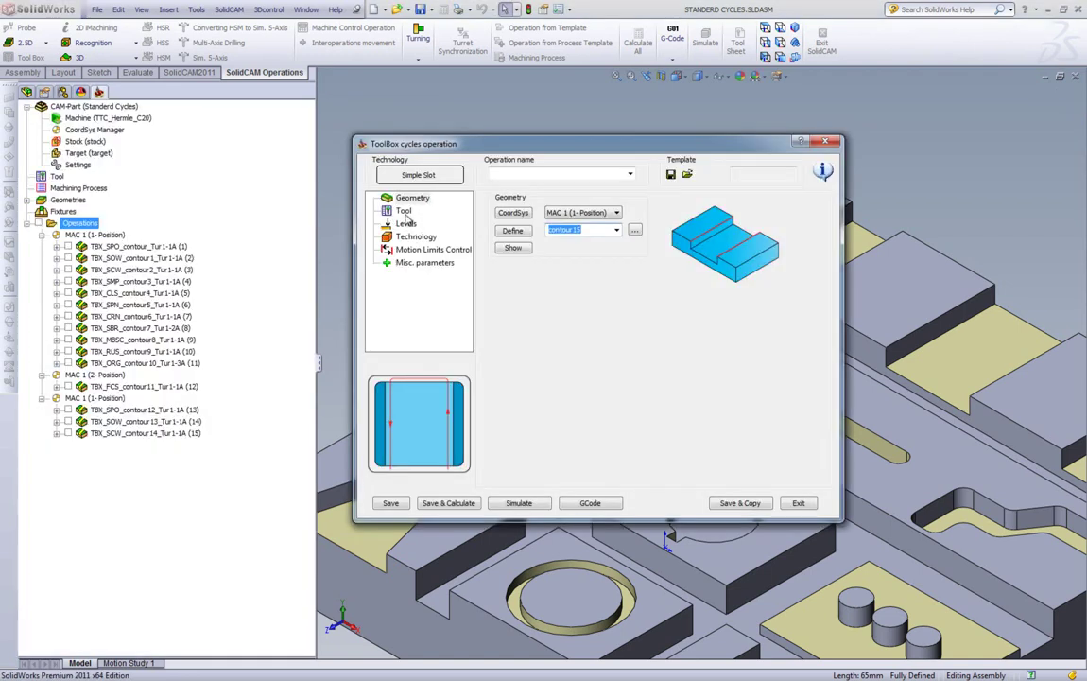
left_click(405, 212)
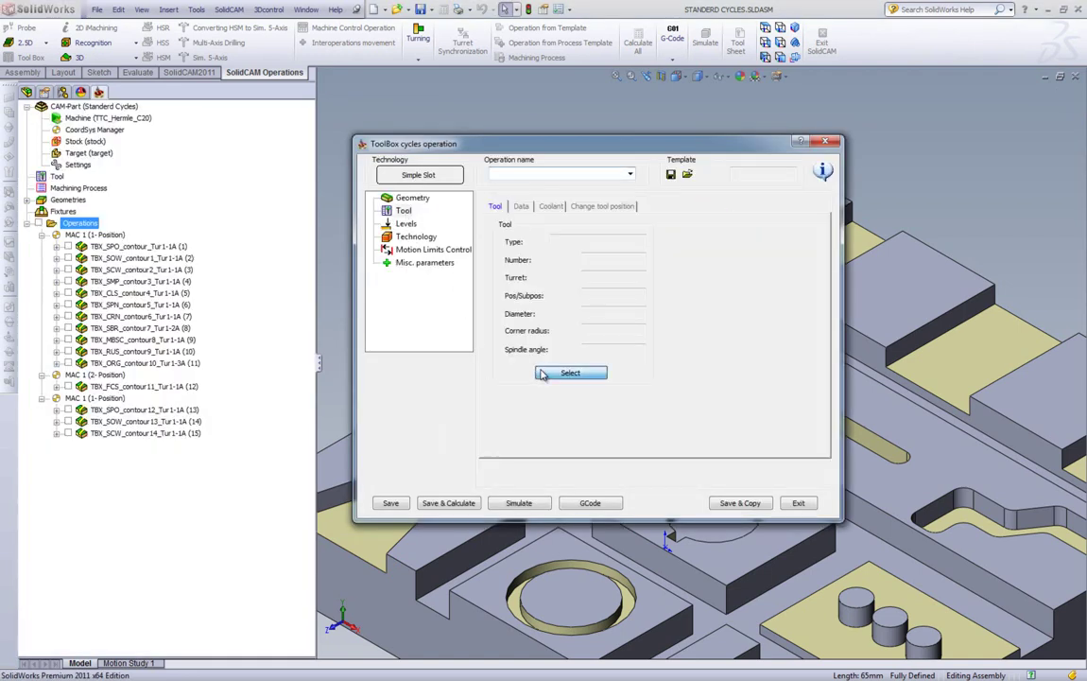
left_click(541, 374)
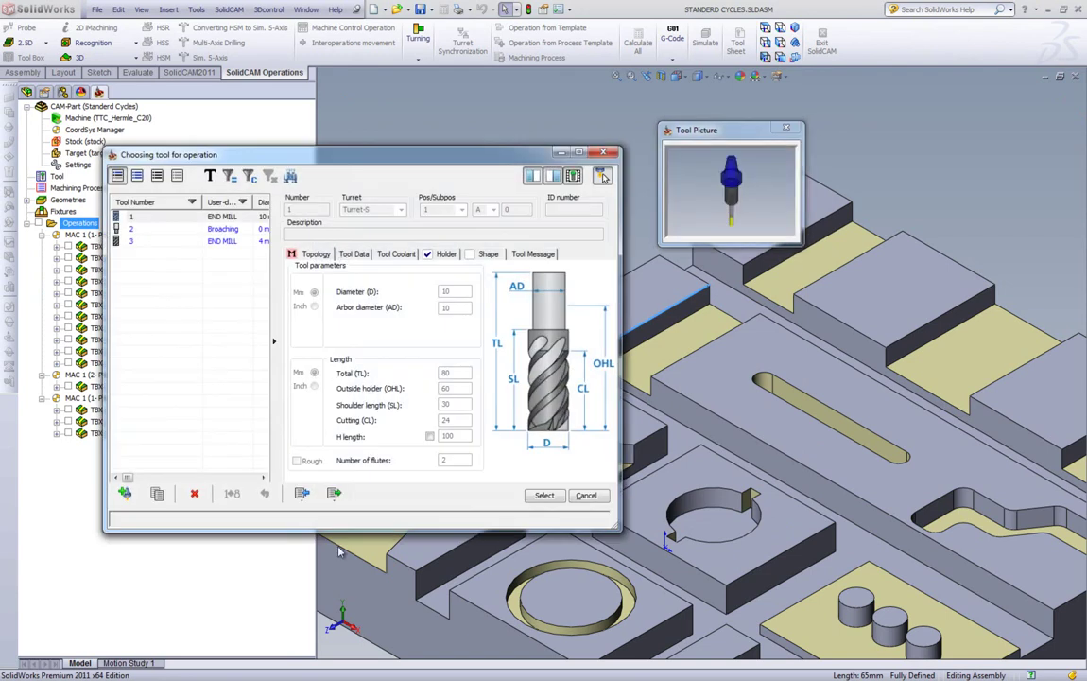
- Set the profile depth to 10 by picking the slot floor face
left_click(406, 223)
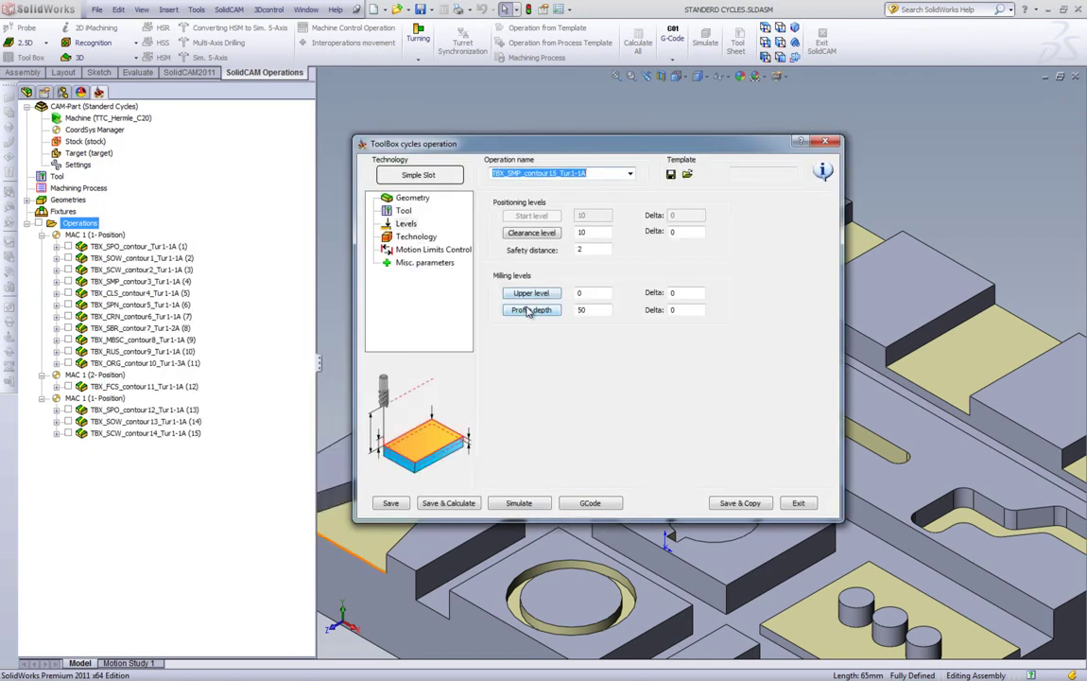
left_click(530, 310)
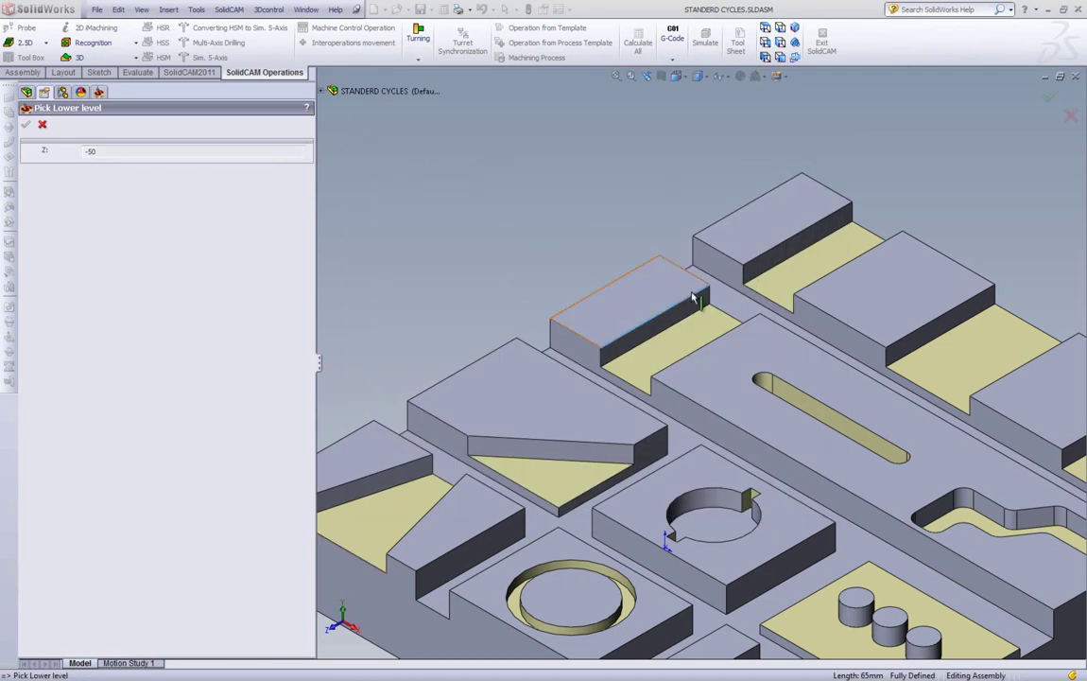
left_click(782, 276)
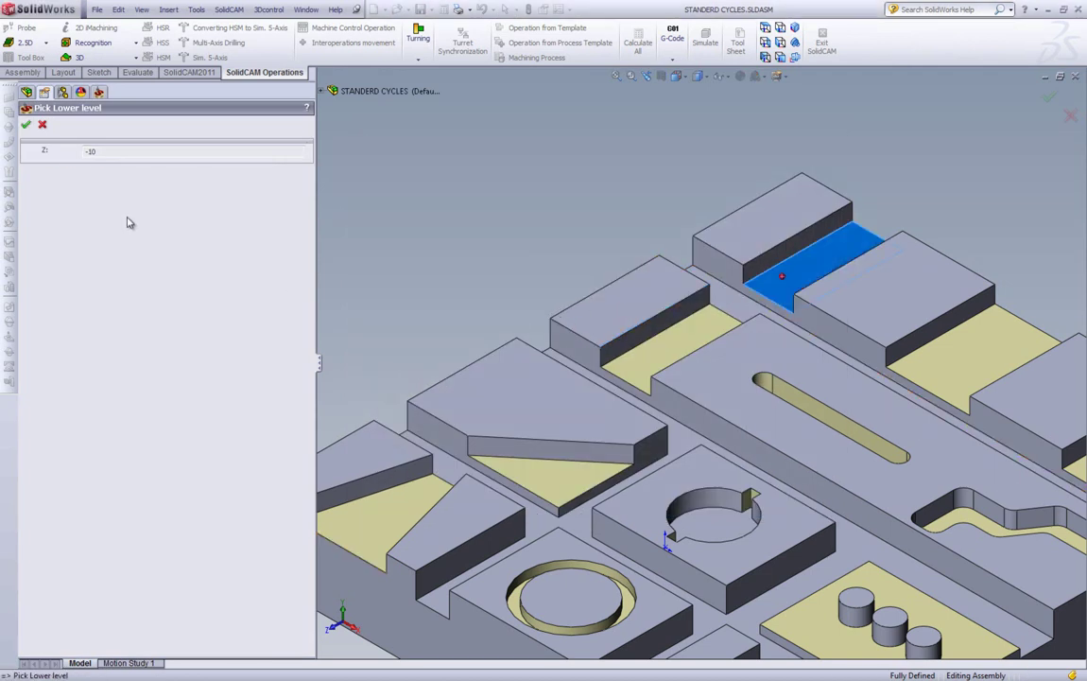
left_click(25, 124)
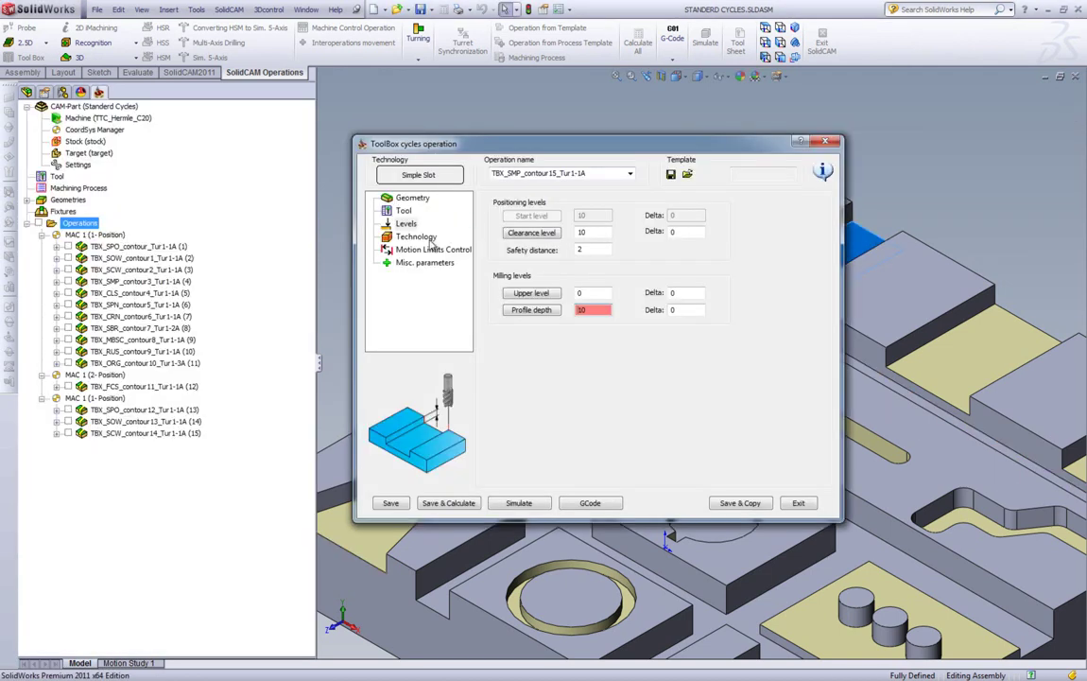
- Review Technology: step down 5, wall and floor offsets 0, extension 110% of tool diameter
left_click(419, 236)
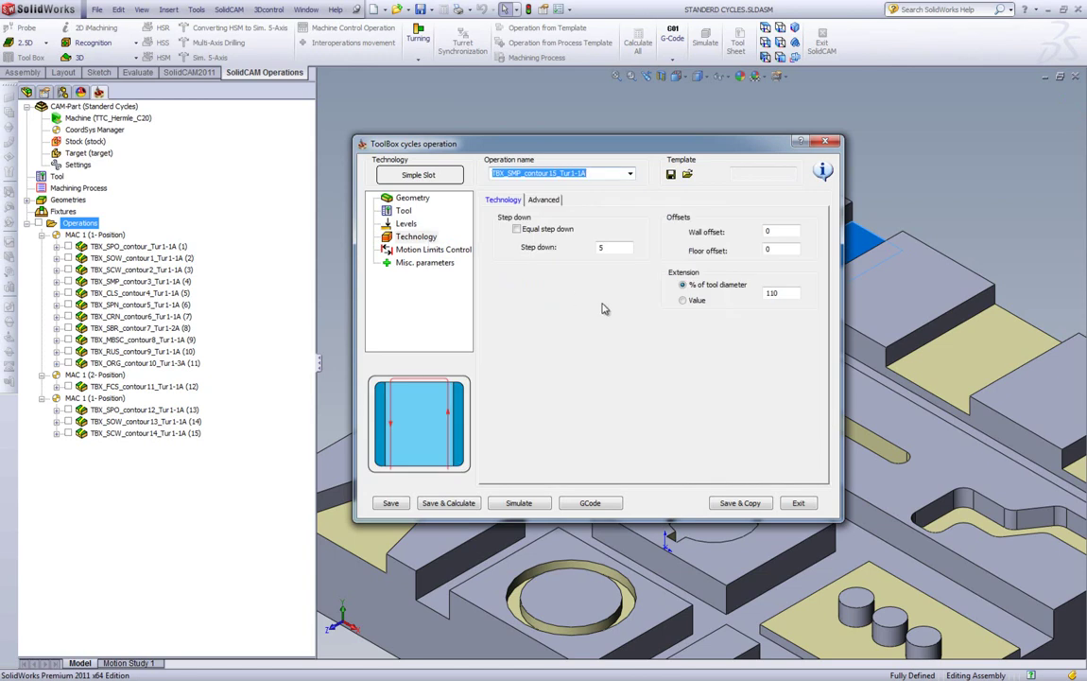
left_click(611, 247)
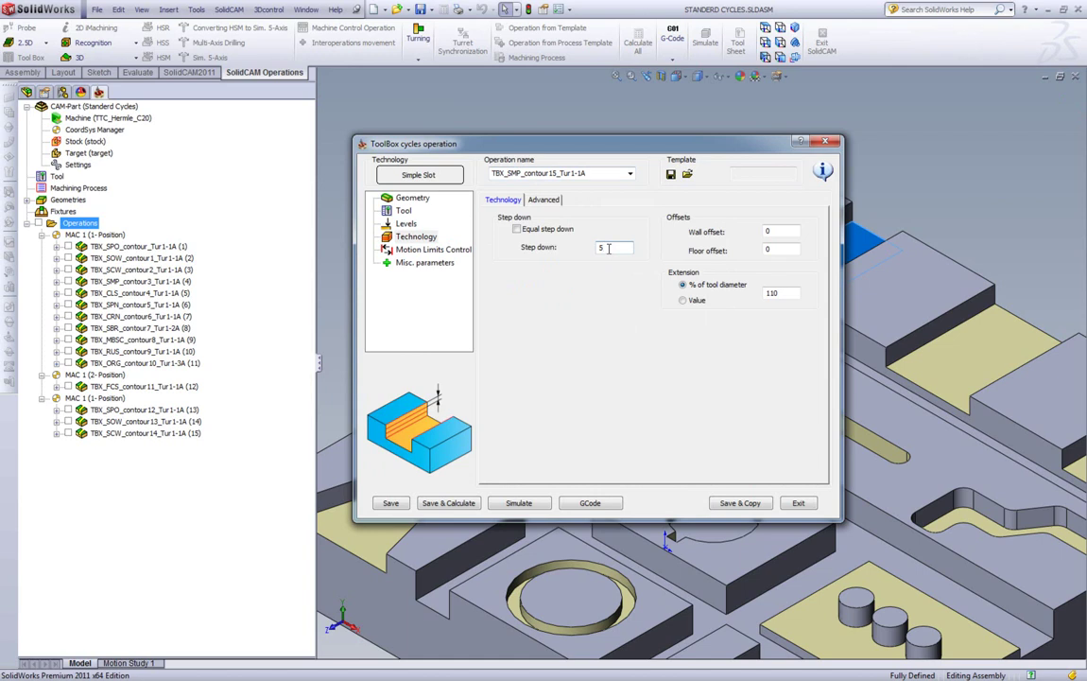
left_click(778, 232)
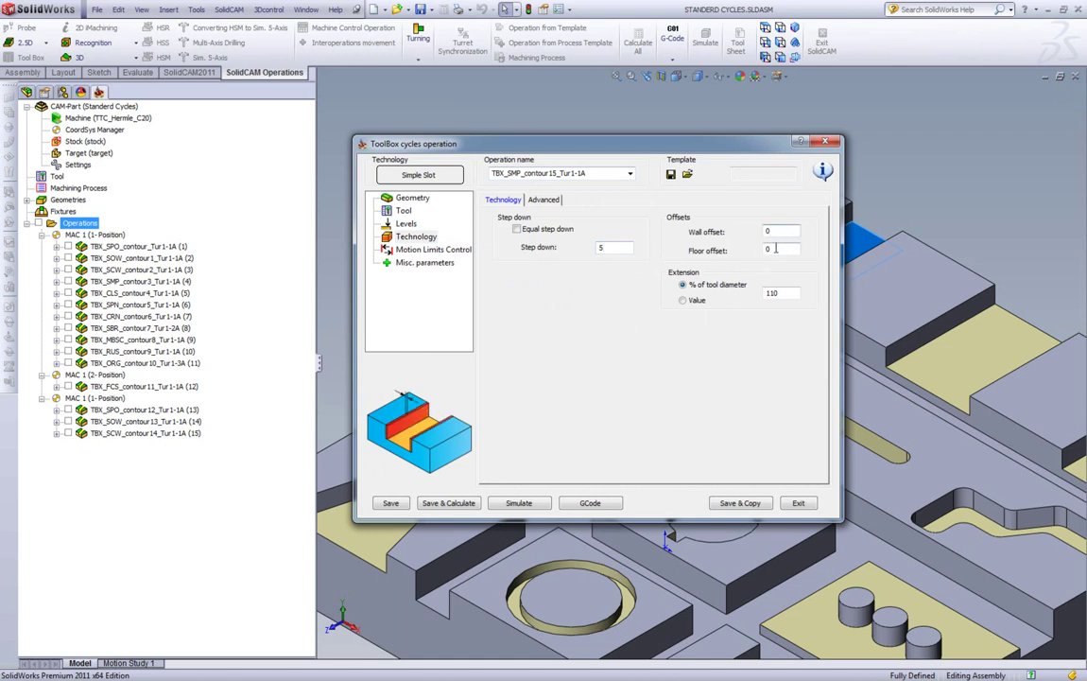
left_click(775, 249)
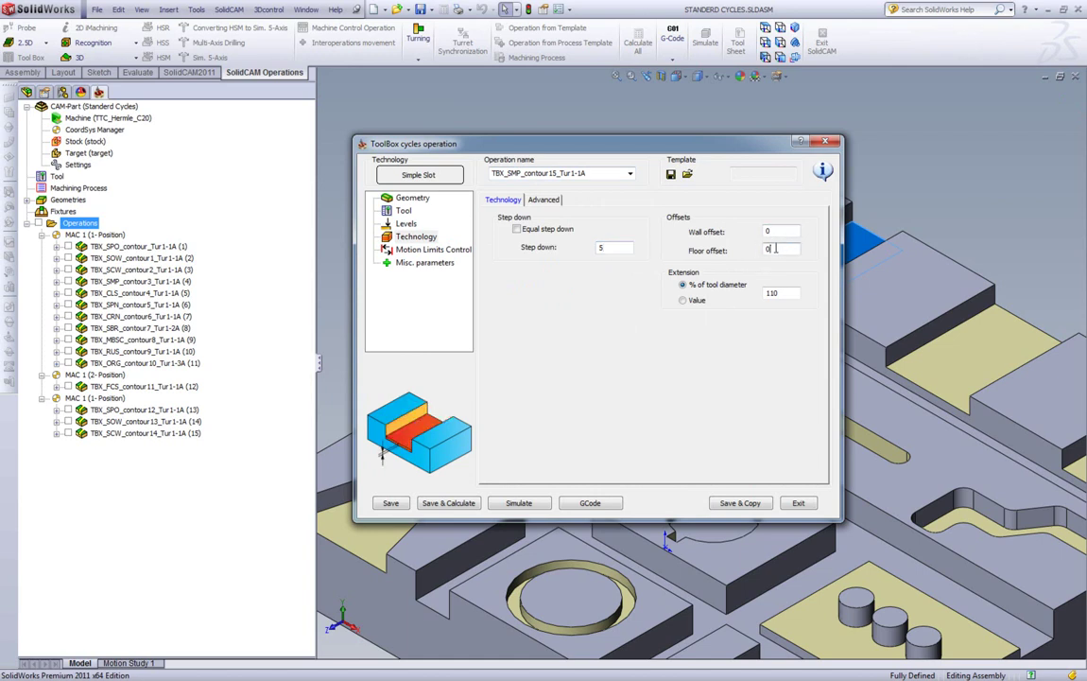
left_click(775, 293)
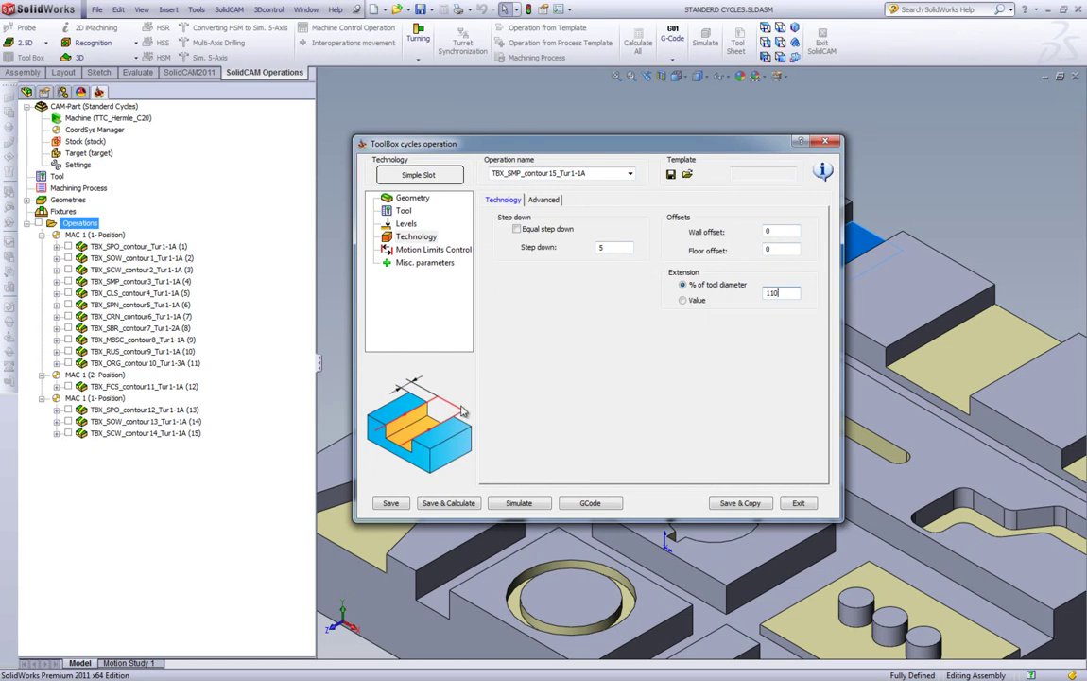
- Save and calculate the slot as operation 16, then step through its simulation in Top view
left_click(470, 509)
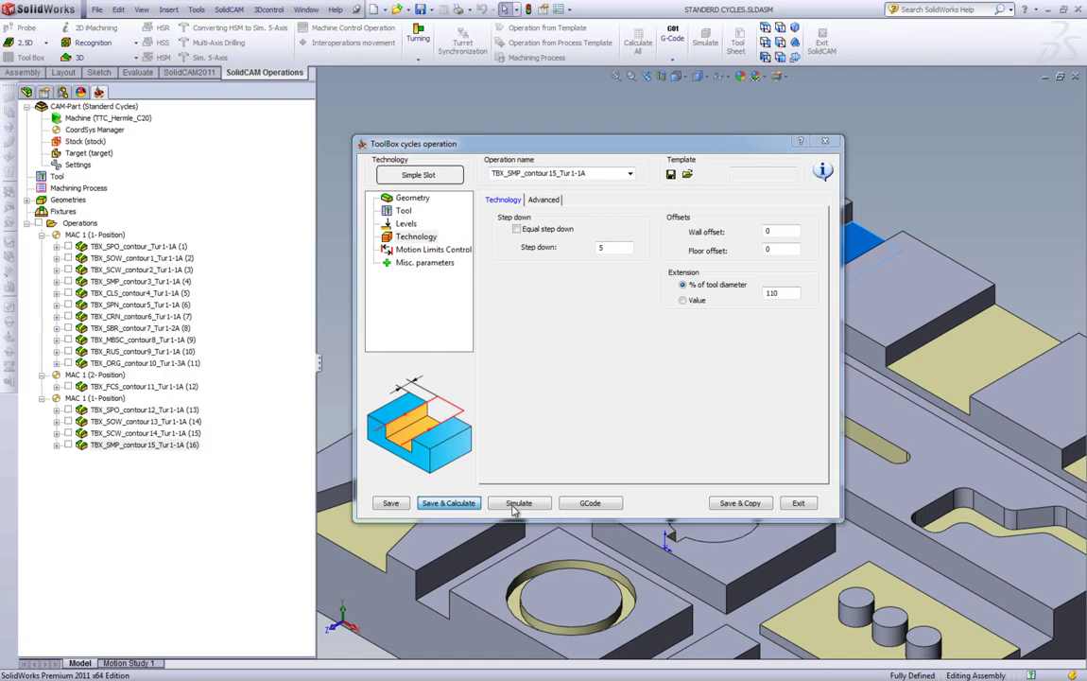
left_click(517, 504)
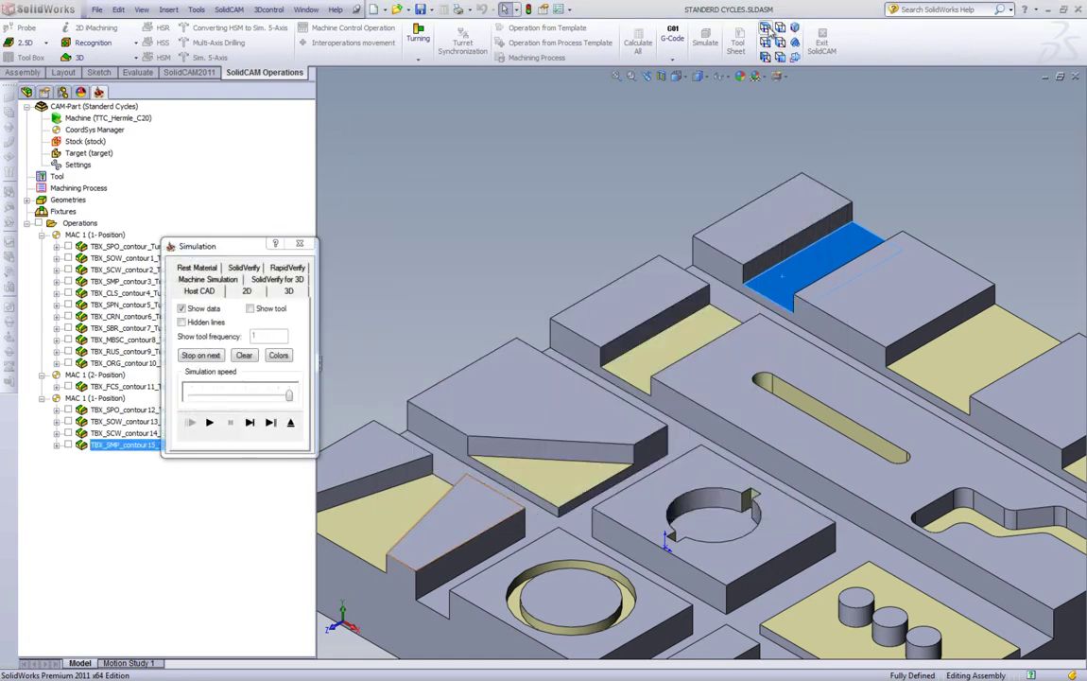
key("ctrl+1")
left_click(407, 231)
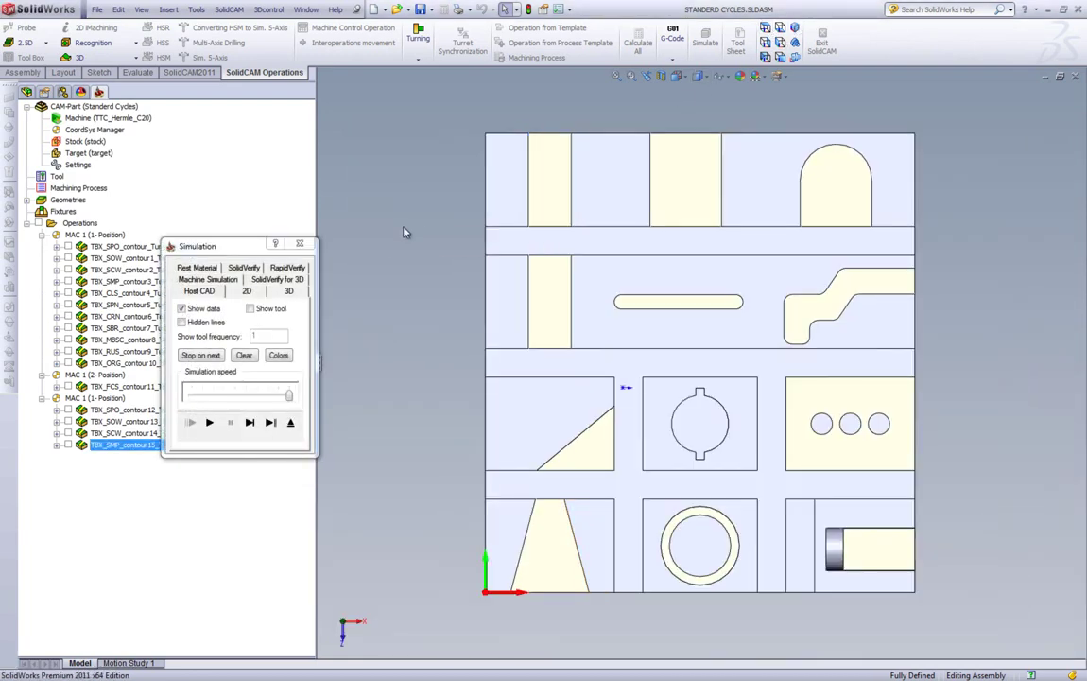
left_click(250, 422)
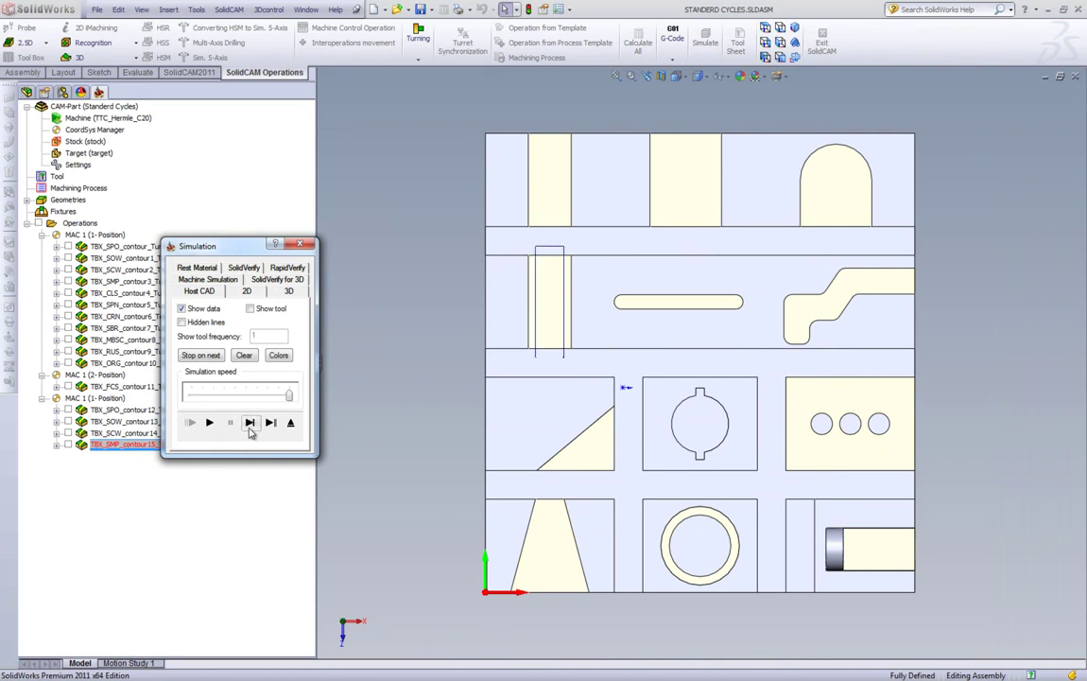
left_click(290, 423)
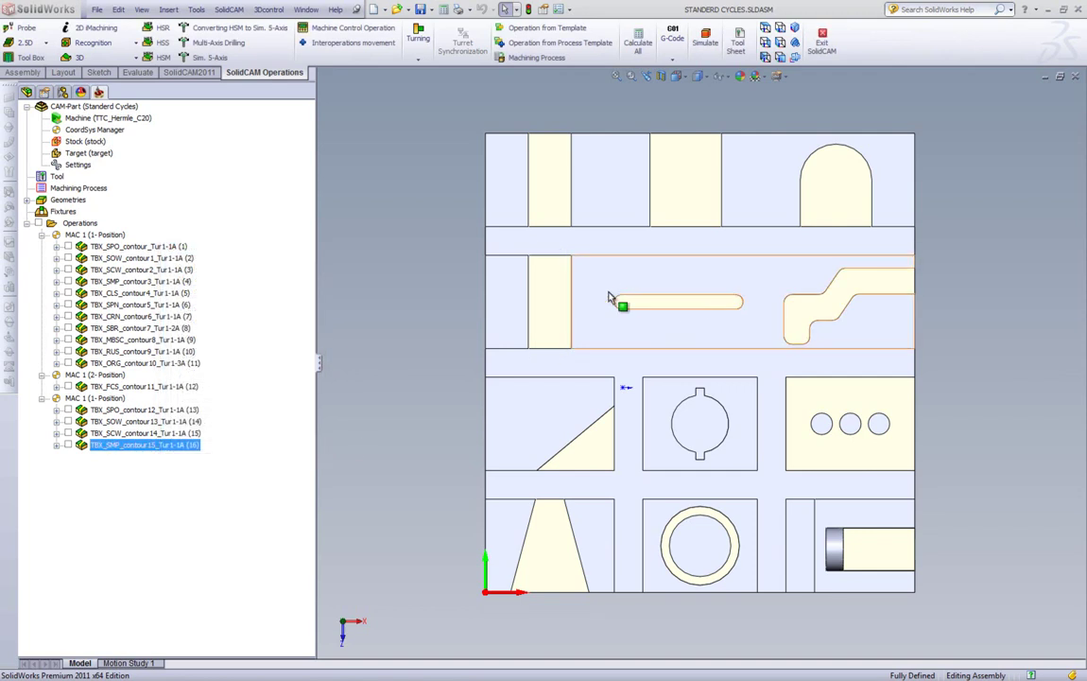
- Add another ToolBox Cycles operation and choose the Closed Slot cycle
right_click(92, 227)
mouse_move(140, 229)
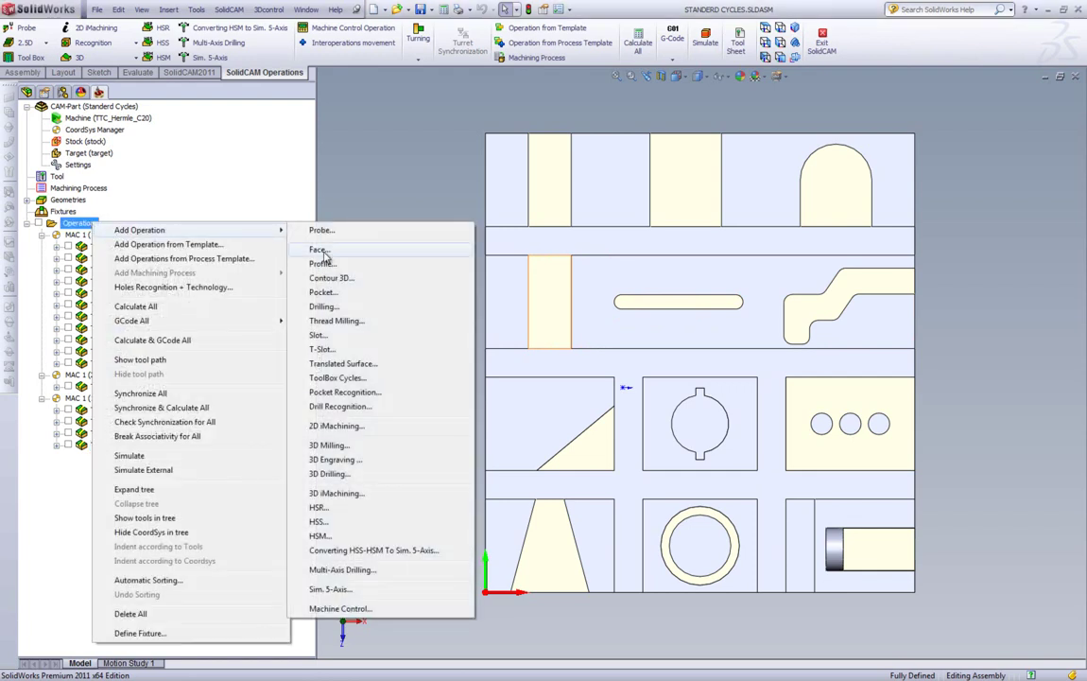
left_click(337, 377)
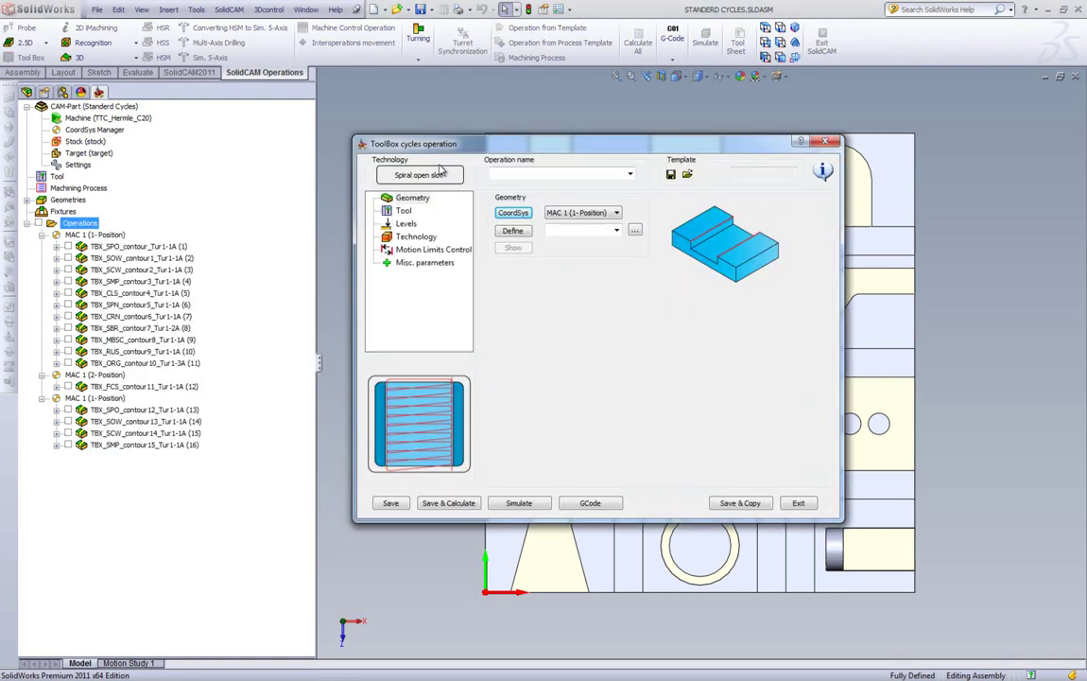
left_click(434, 176)
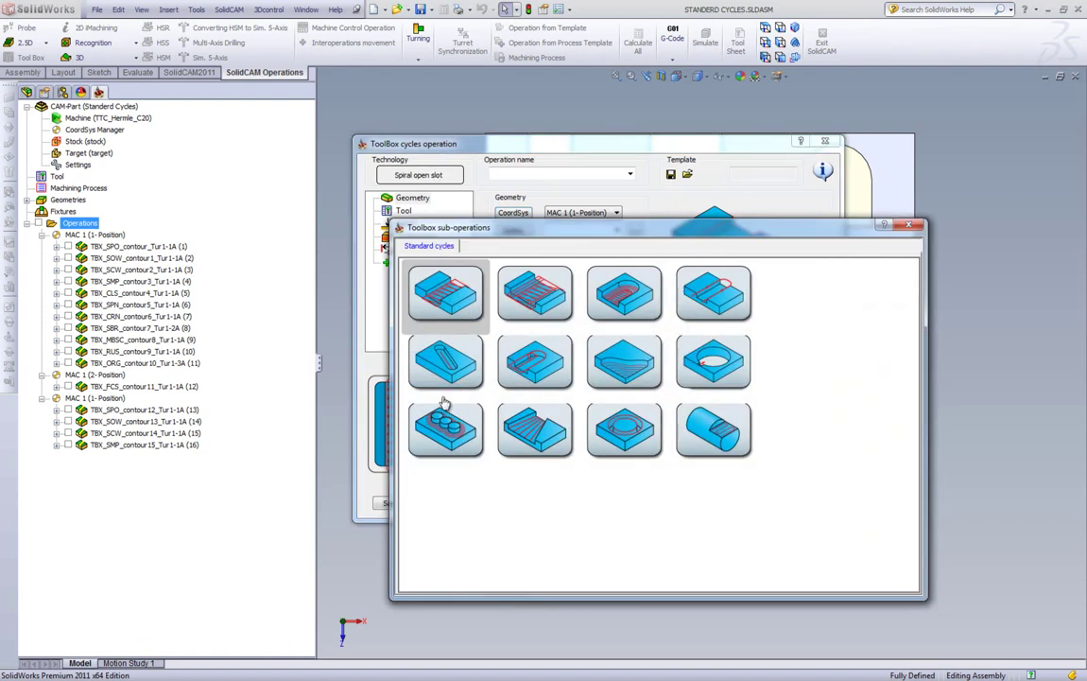
left_click(445, 361)
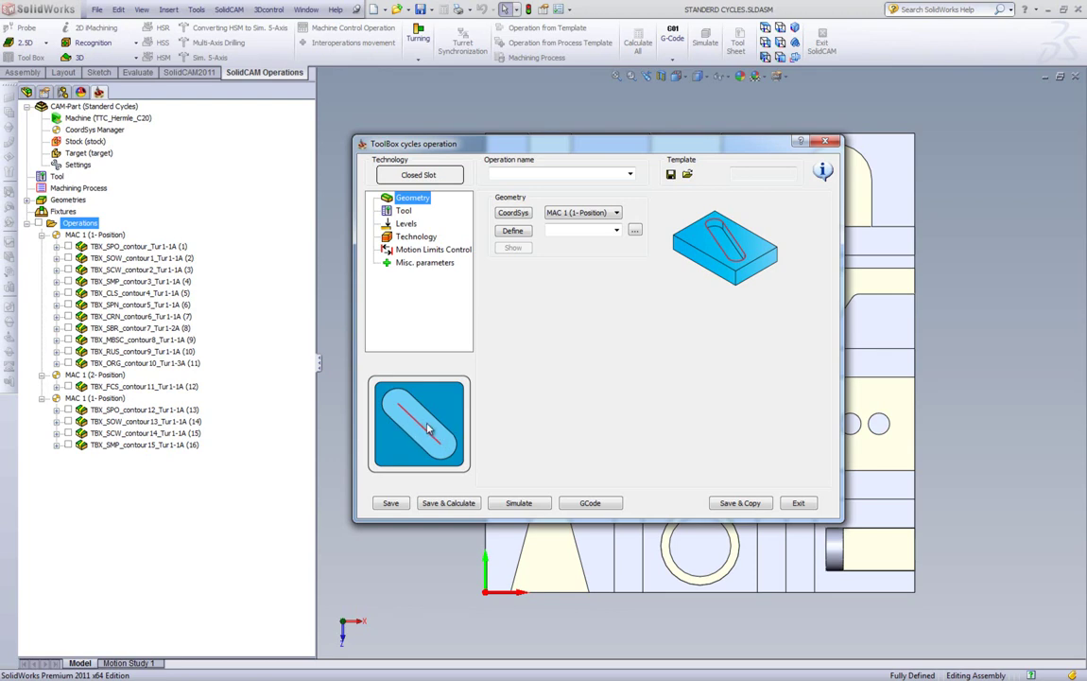
- Chain the long rounded slot's edge at constant Z as contour16 and confirm it
left_click(511, 231)
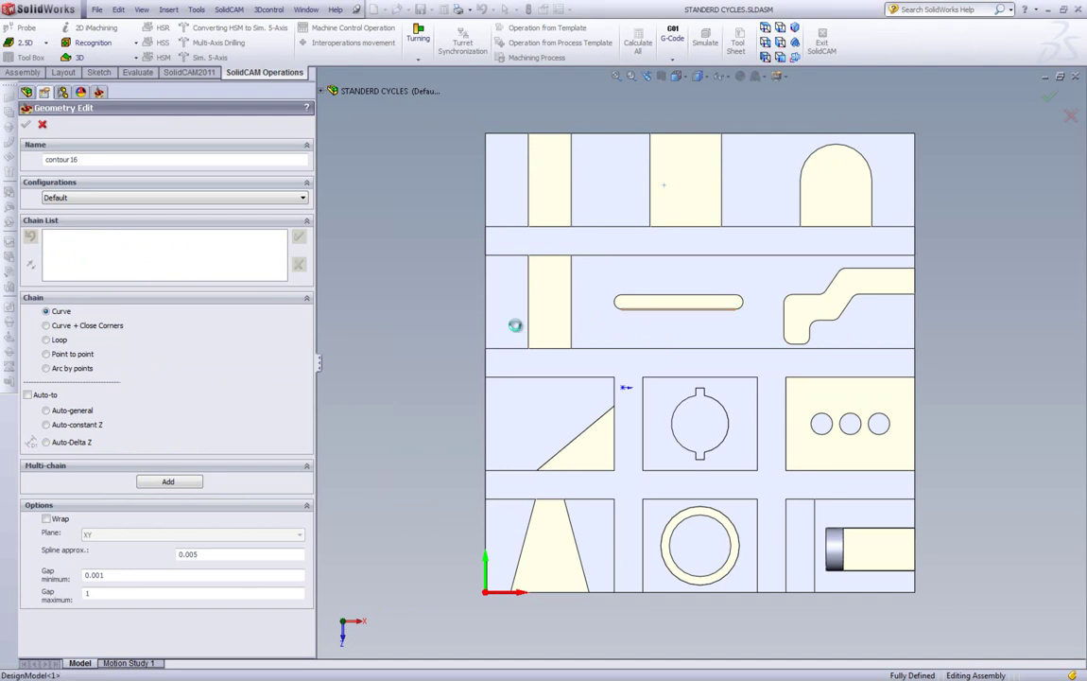
left_click(645, 316)
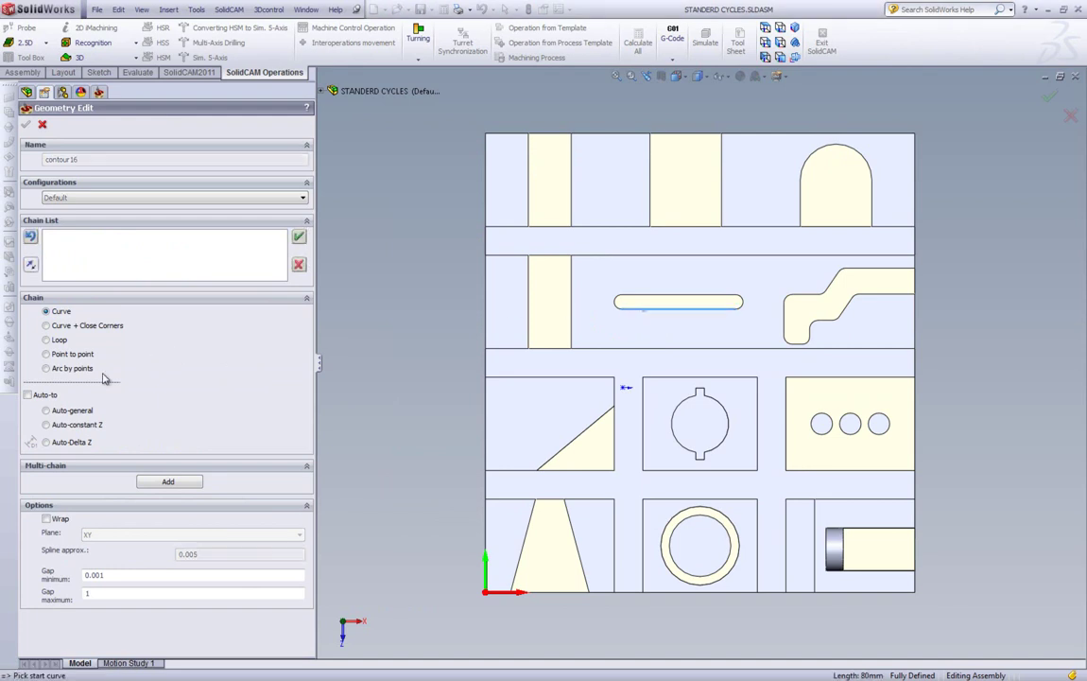
left_click(68, 426)
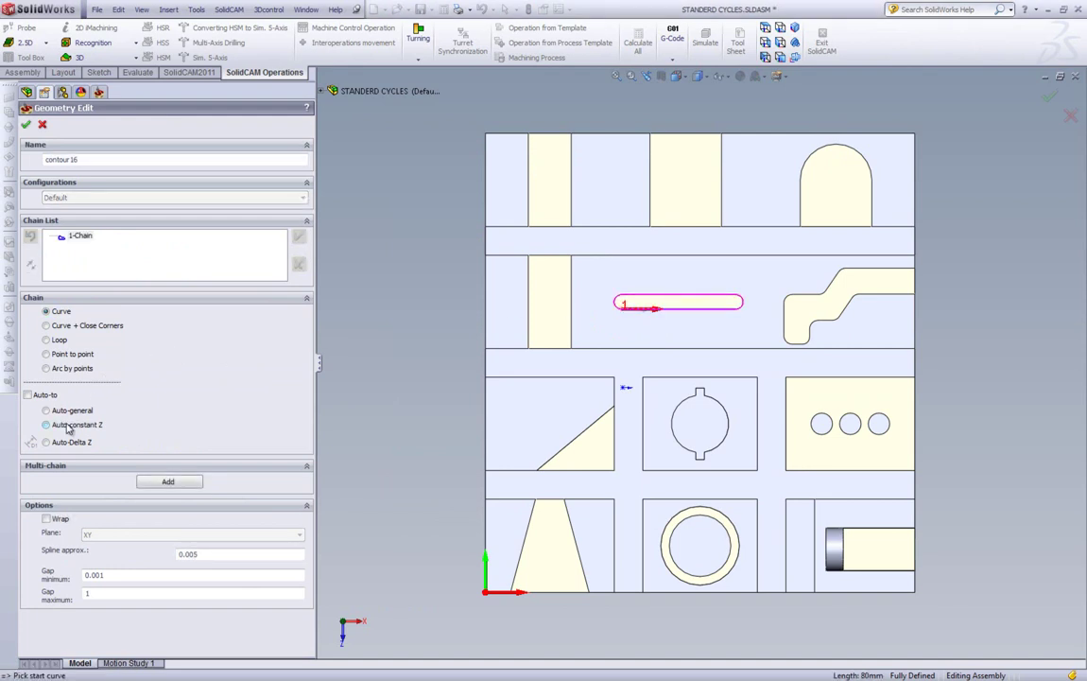
left_click(26, 124)
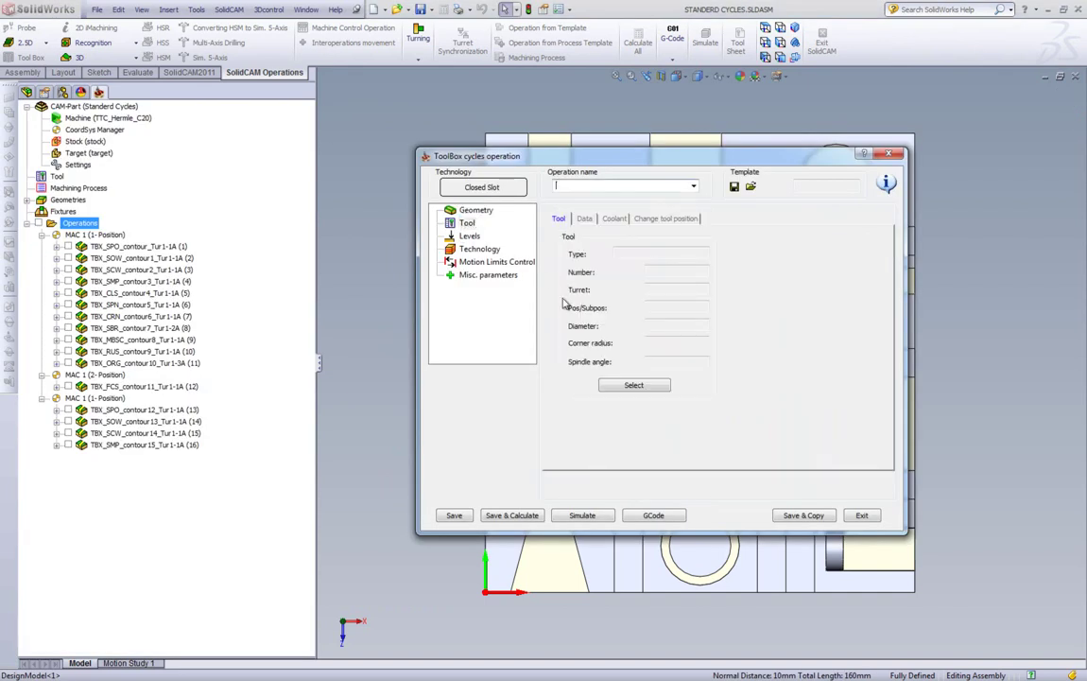
- Confirm the tool and set profile depth 10 by picking the slot floor
left_click(605, 383)
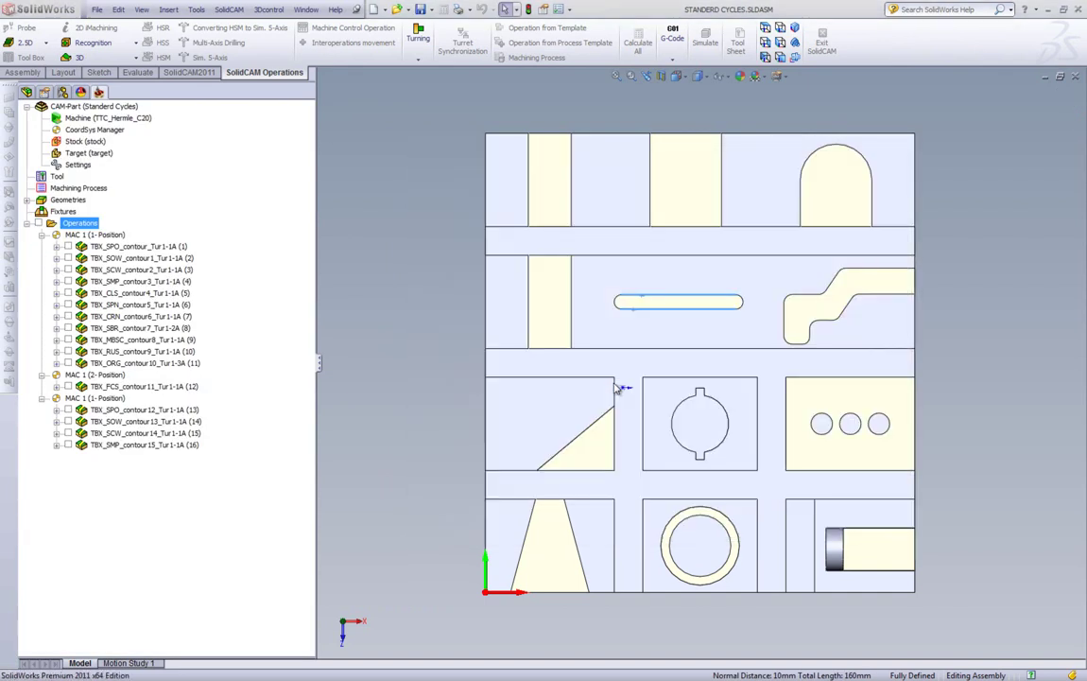
left_click(561, 488)
left_click(469, 236)
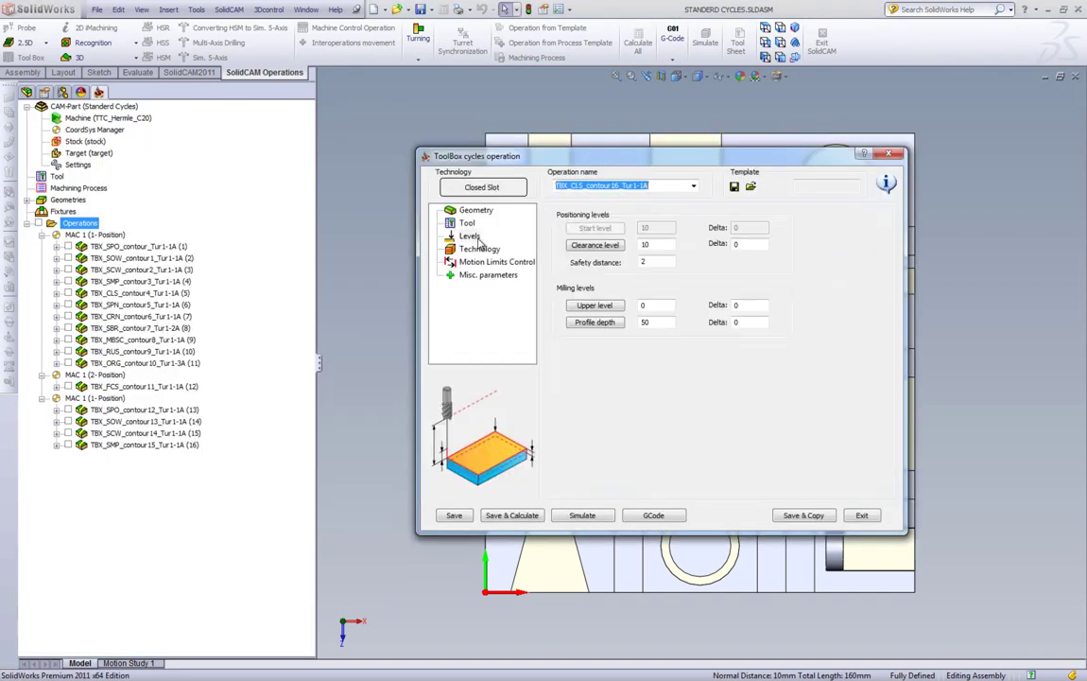
left_click(610, 322)
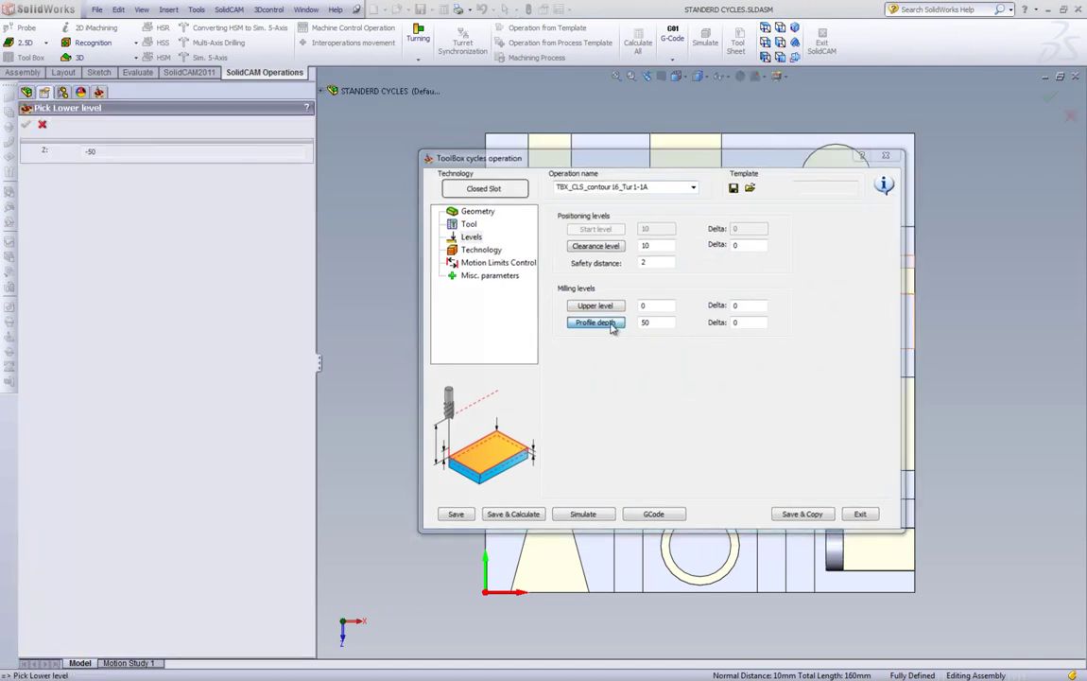
left_click(700, 304)
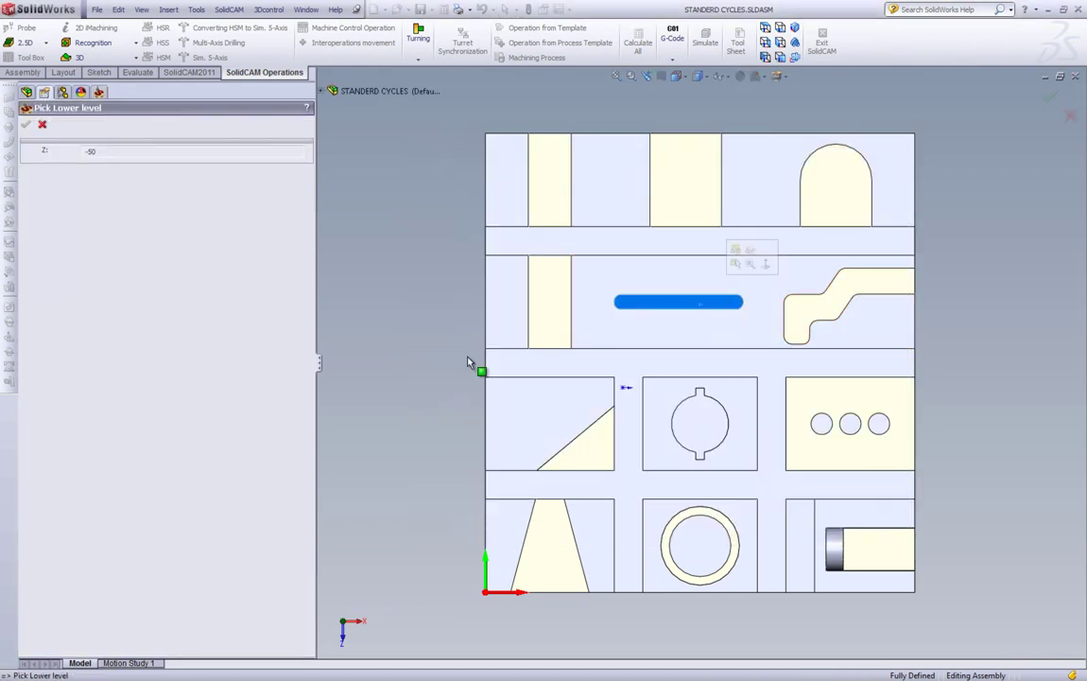
left_click(27, 128)
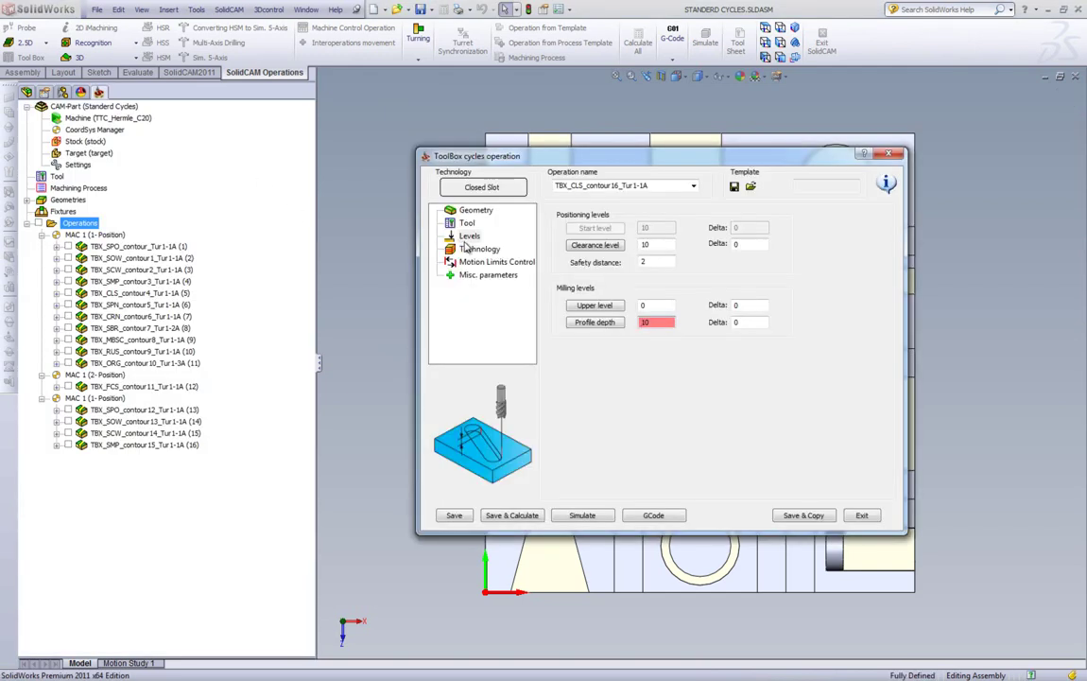
- Set the step down to 2, then save and calculate the Closed Slot operation
left_click(470, 249)
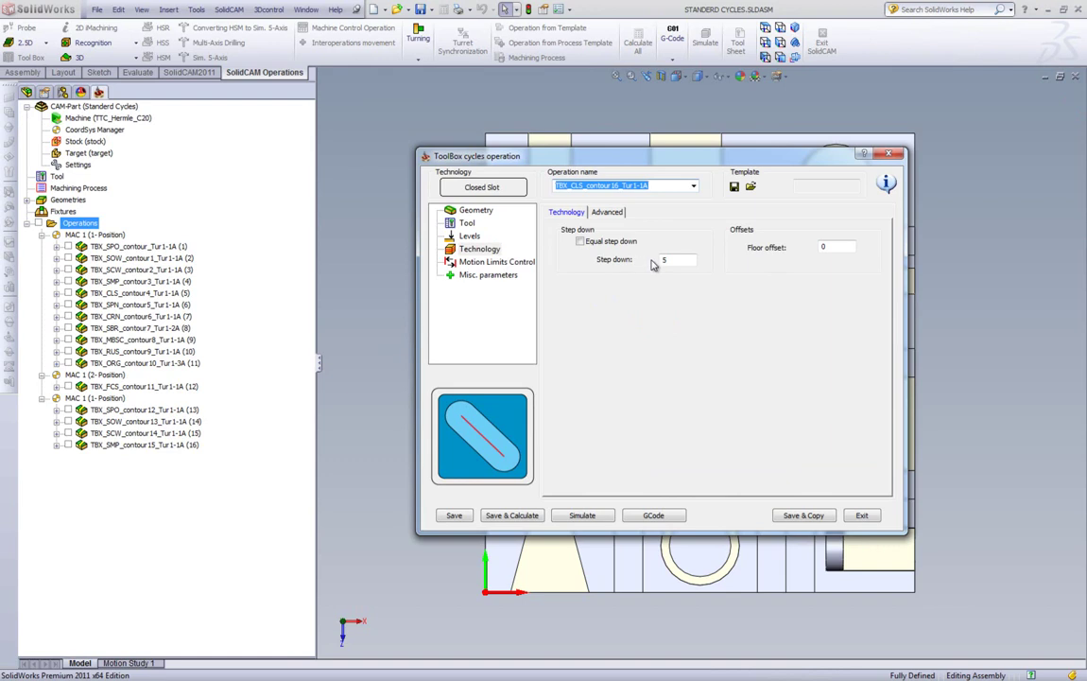
left_click_drag(667, 259, 655, 259)
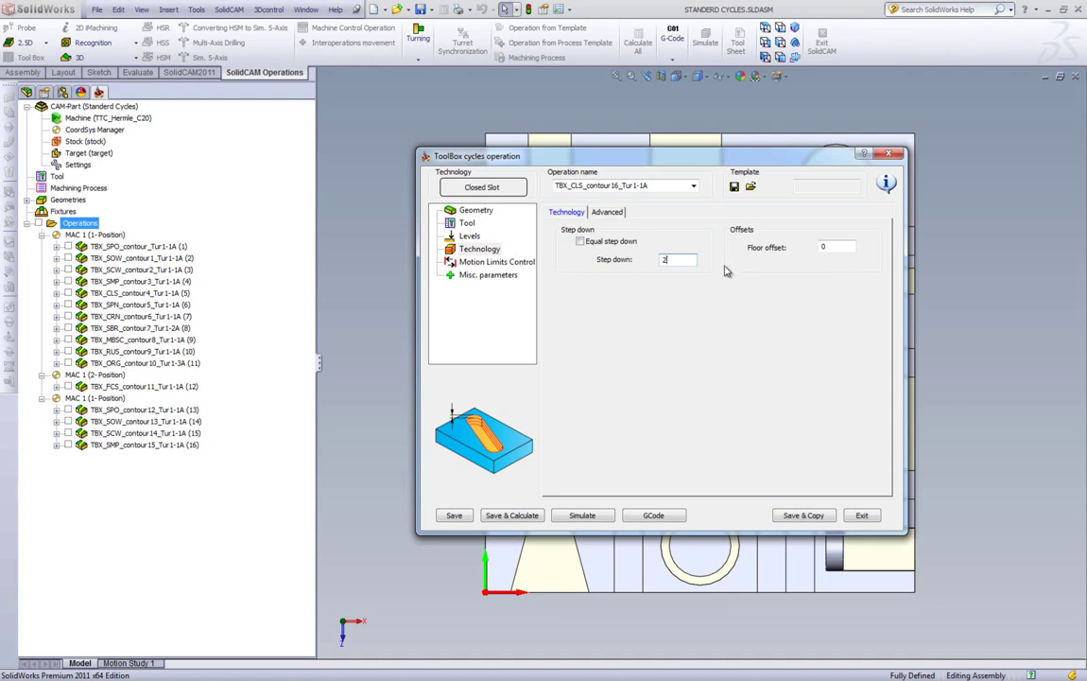
left_click(516, 515)
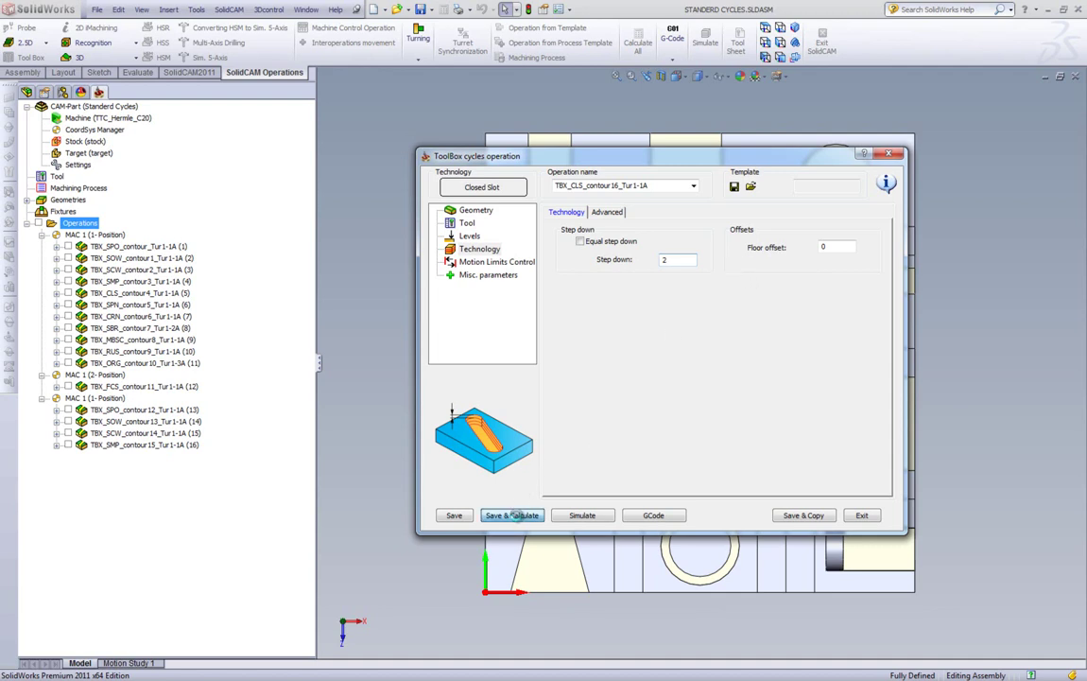
- Simulate the Closed Slot toolpath in isometric view at reduced speed, then exit
left_click(578, 516)
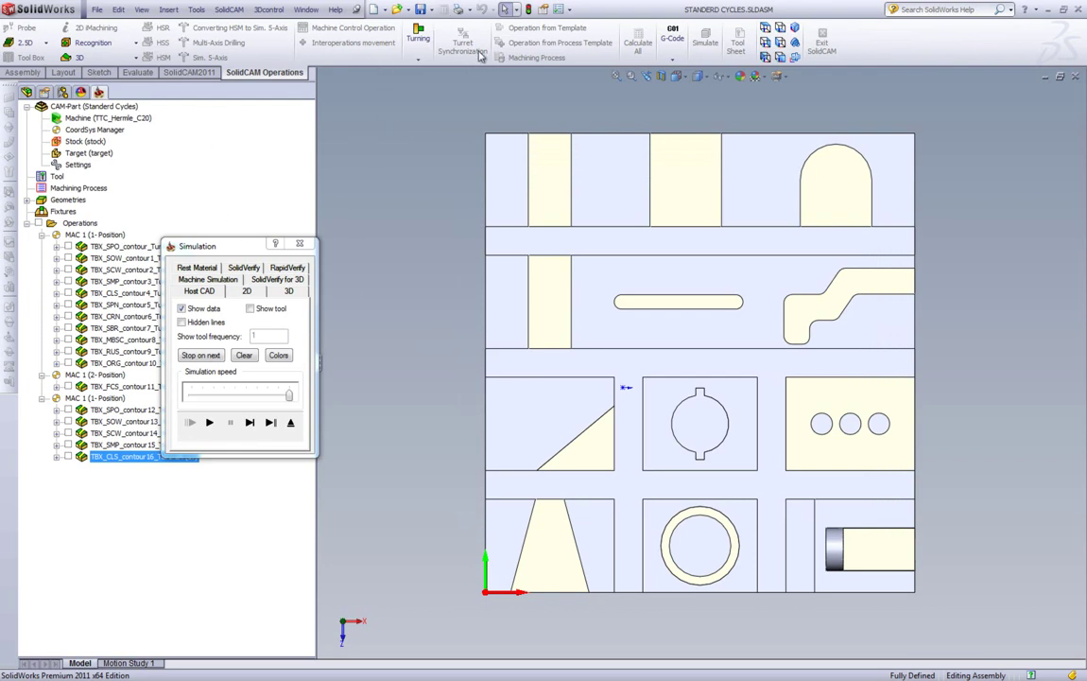
left_click(795, 28)
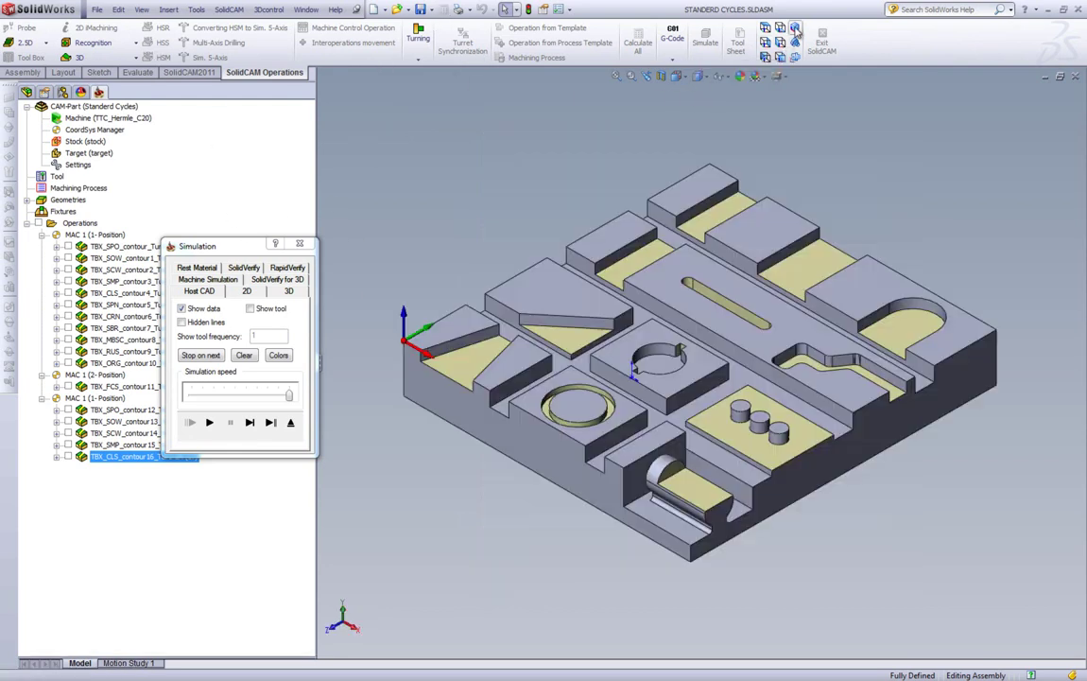
scroll(529, 312, "down", 5)
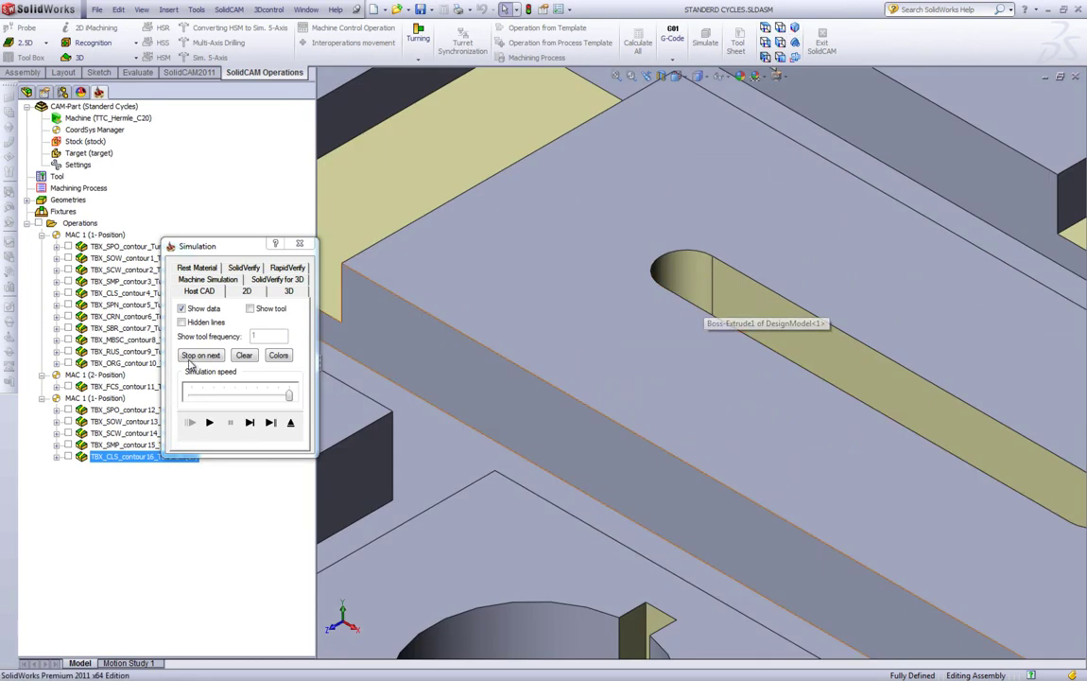
left_click_drag(288, 395, 256, 397)
left_click(209, 423)
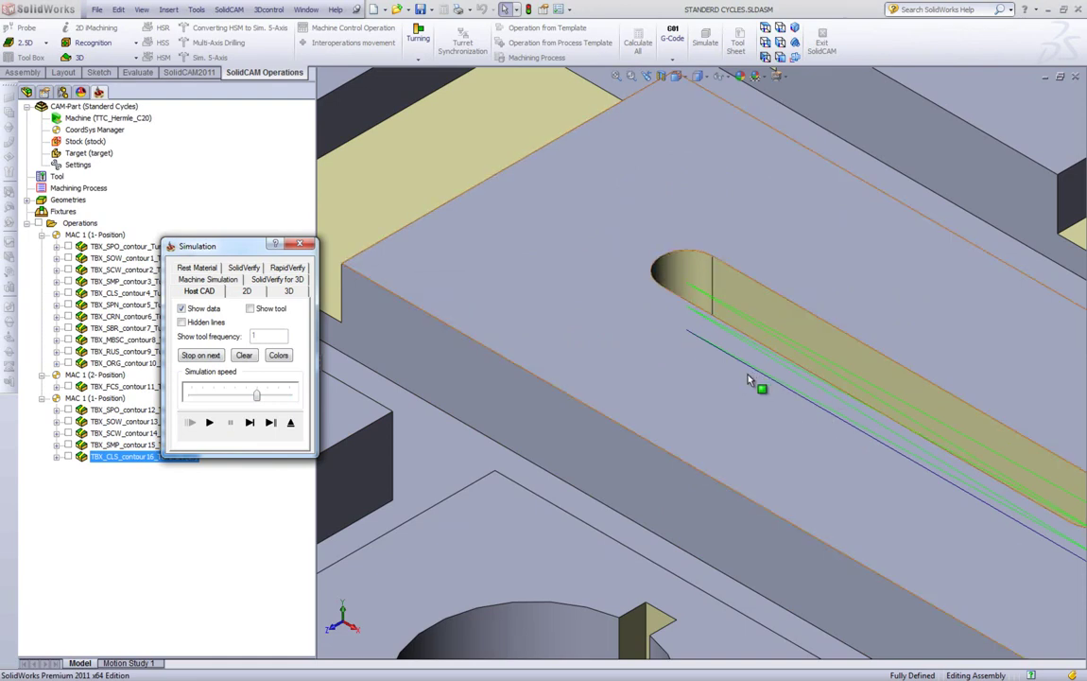
scroll(803, 460, "up", 3)
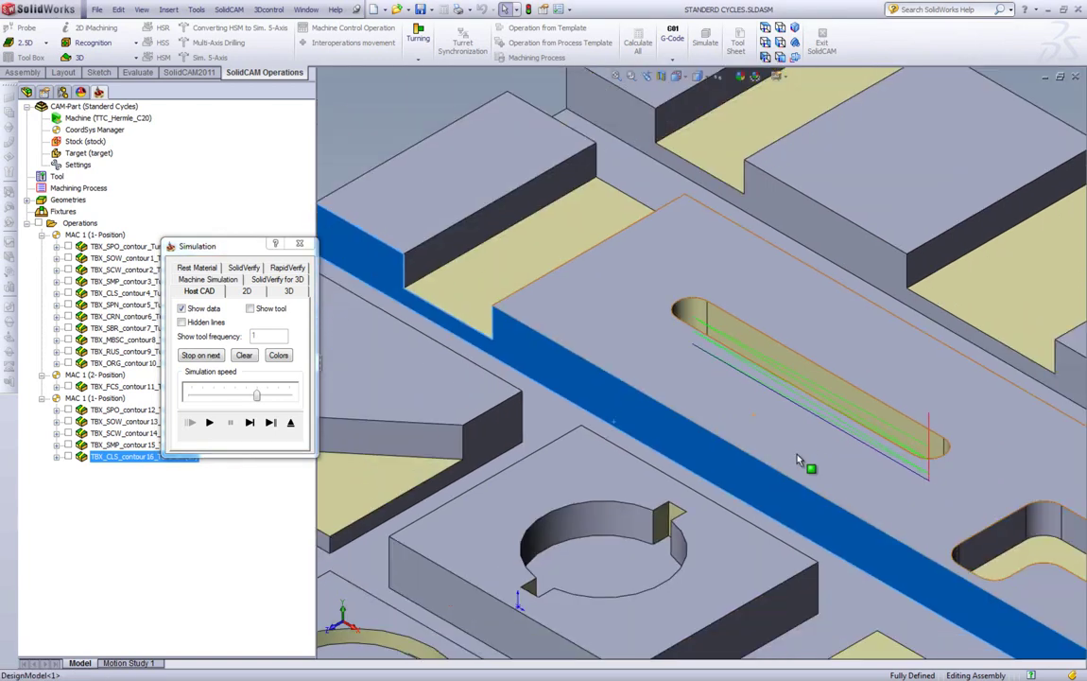
key("Escape")
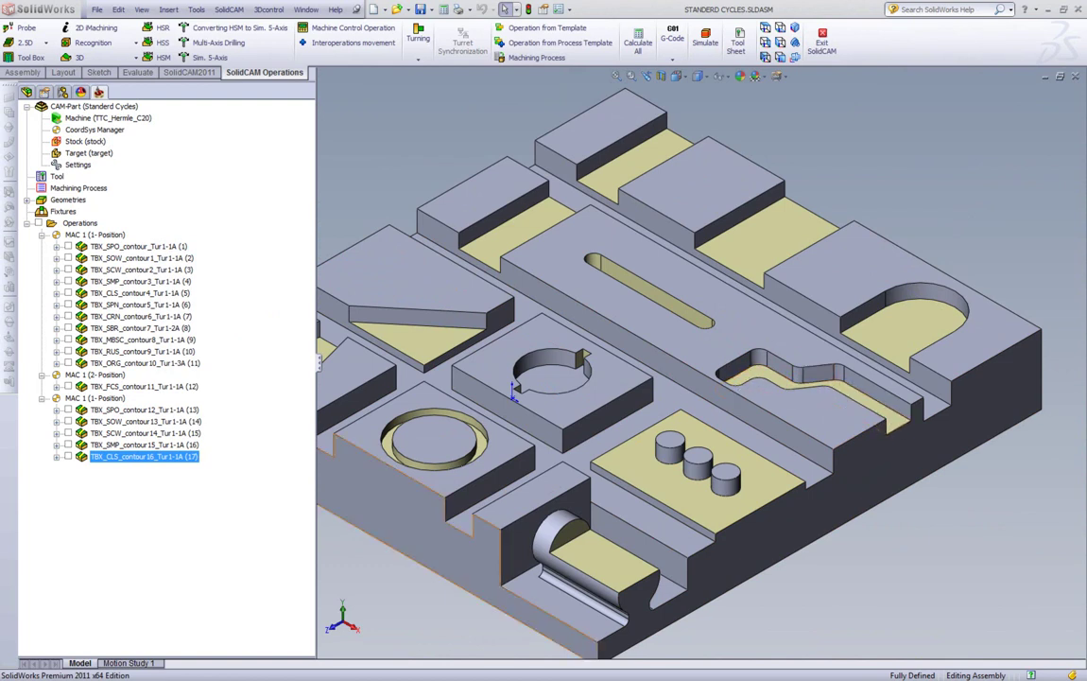
- Add a third ToolBox Cycles operation and choose the Spine Slot cycle
right_click(83, 223)
mouse_move(241, 228)
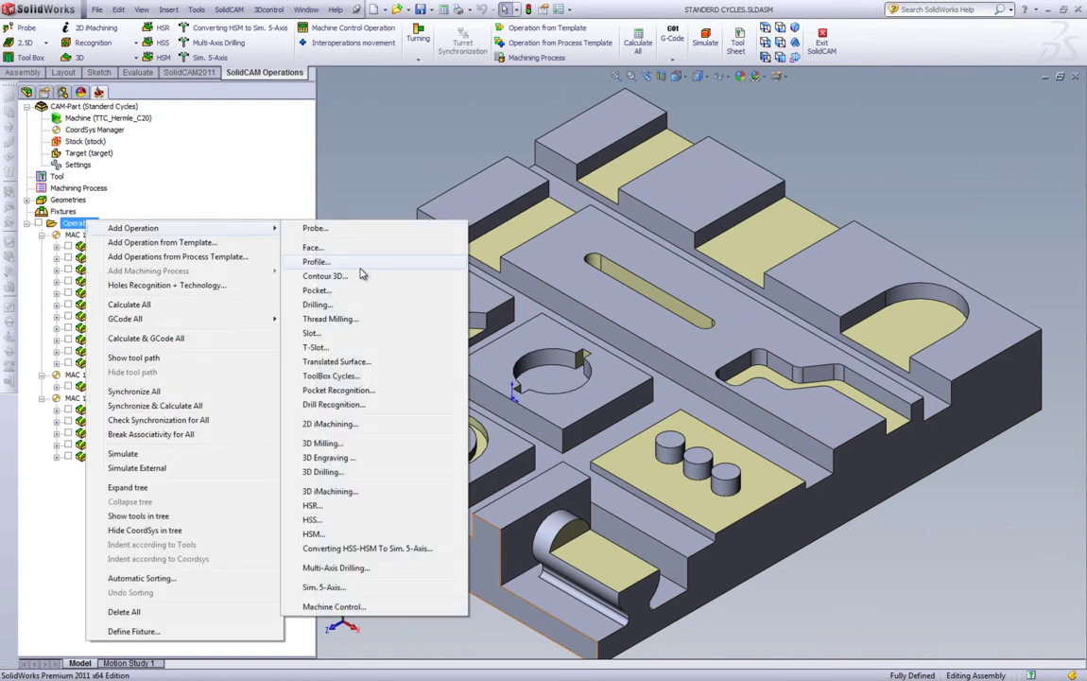
left_click(331, 376)
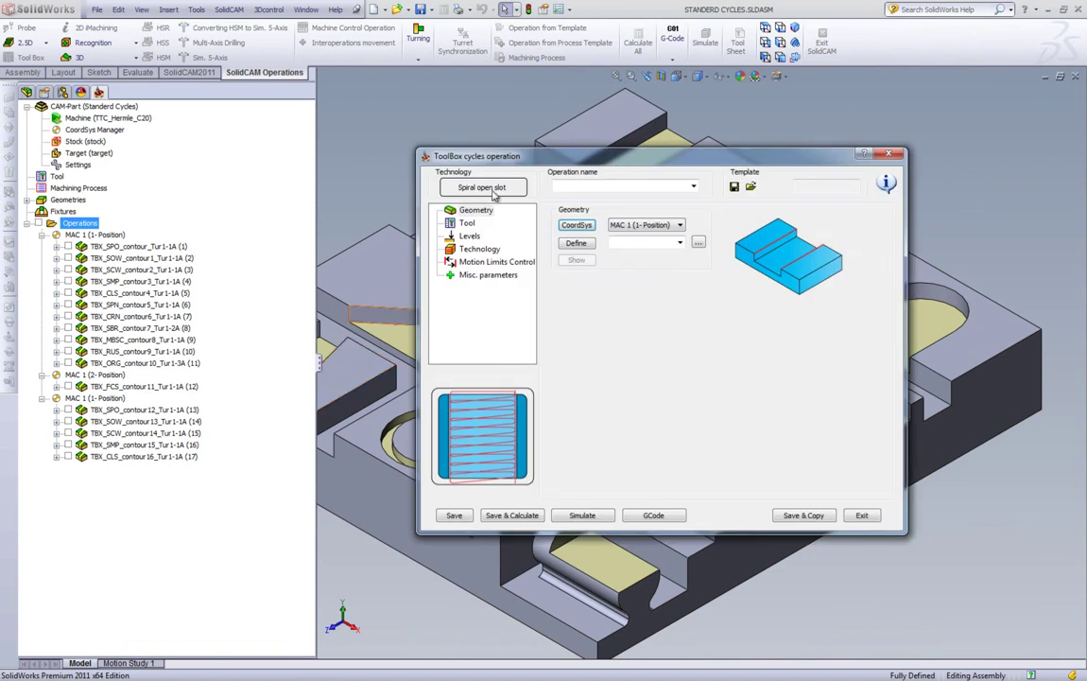
left_click(494, 190)
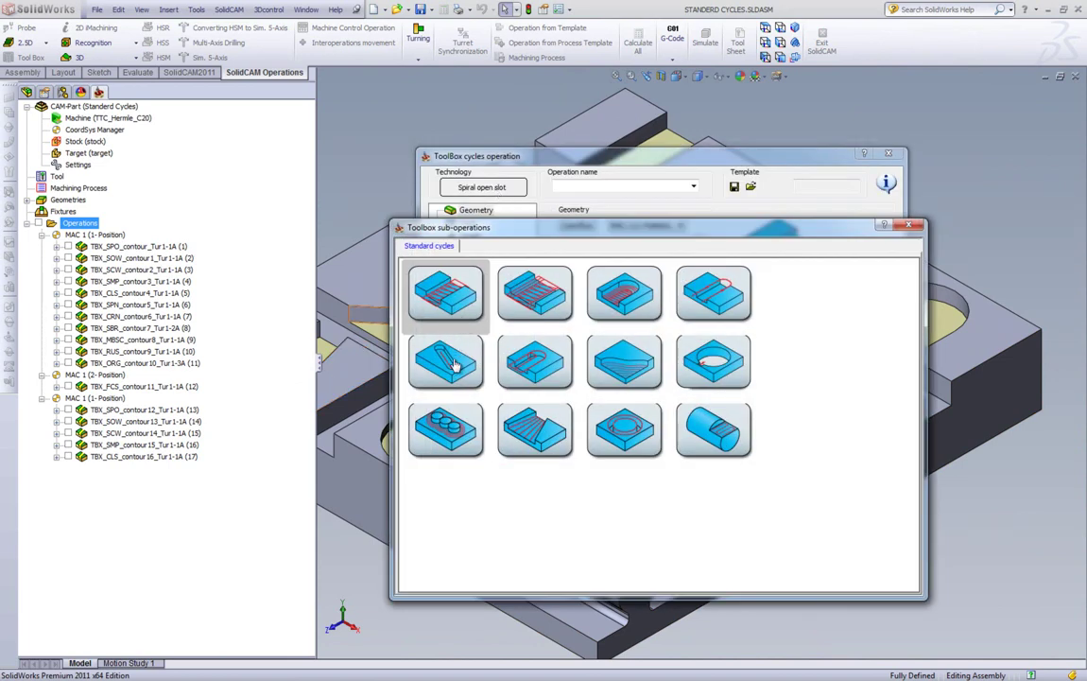
left_click(542, 366)
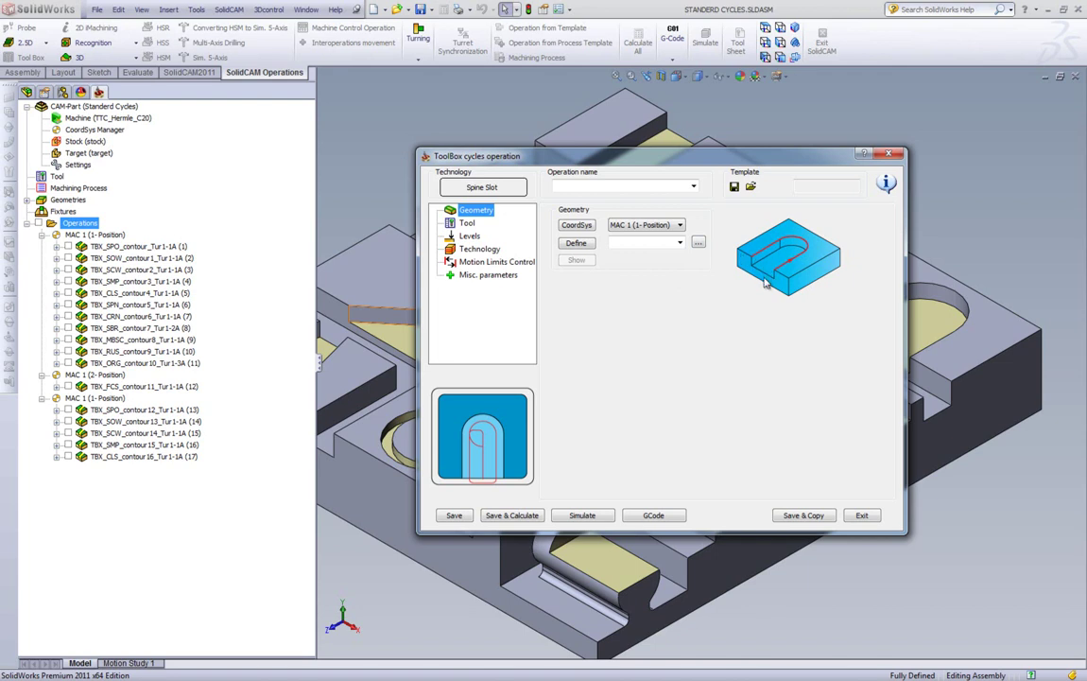
- Chain the stepped pocket edge with Auto-to at constant Z to the end vertex as contour17
left_click(576, 243)
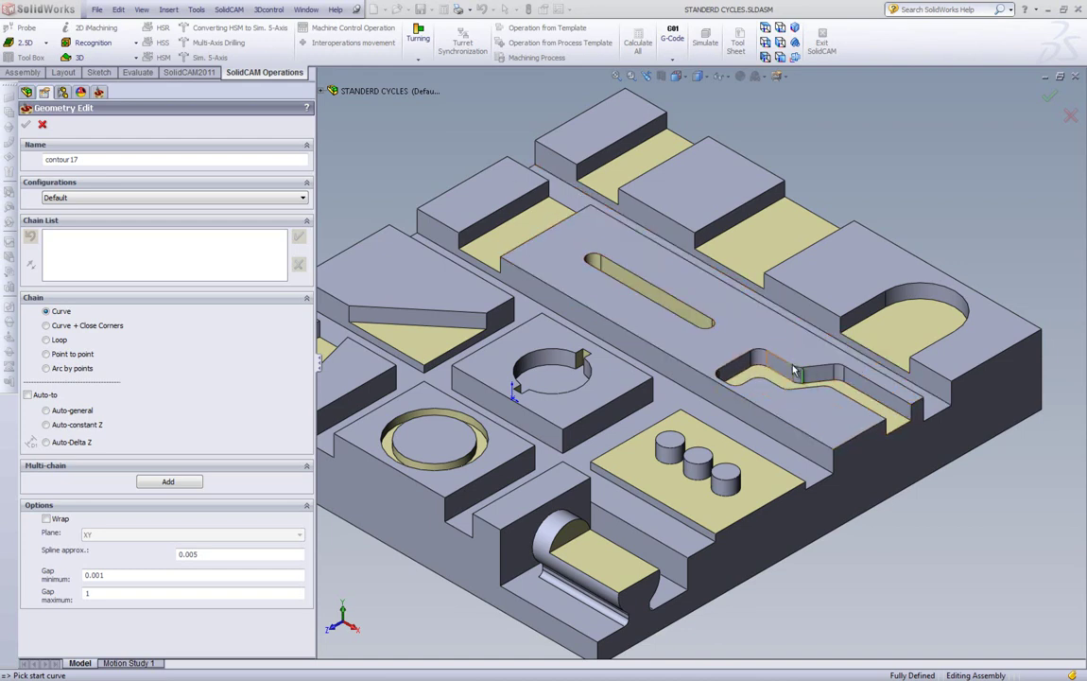
left_click(905, 405)
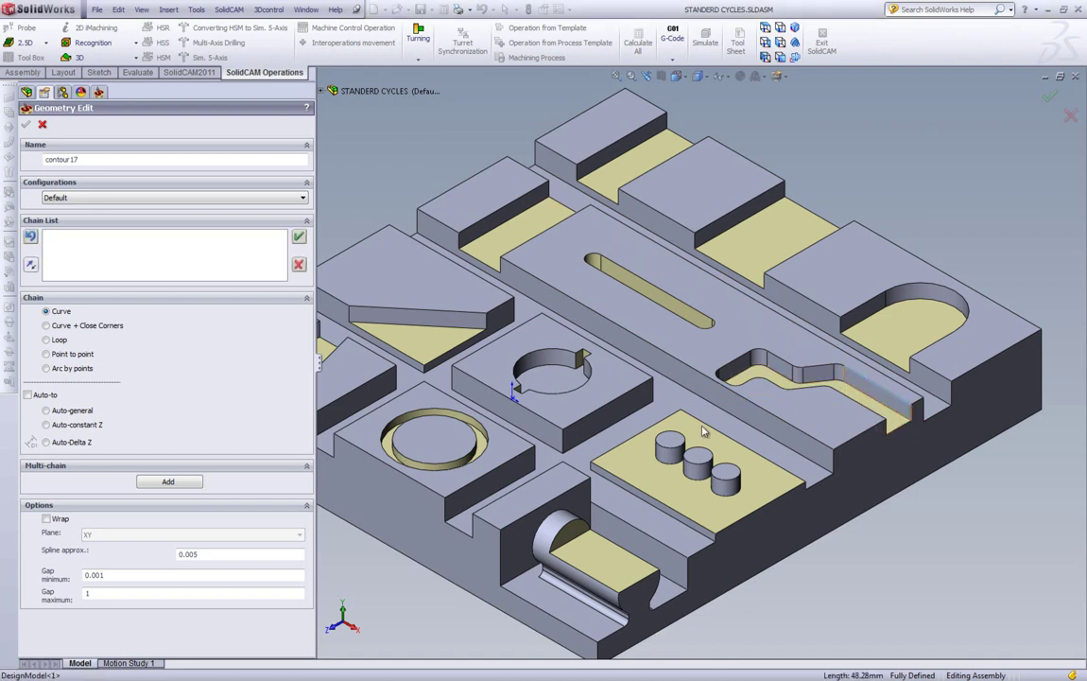
left_click(28, 394)
left_click(54, 426)
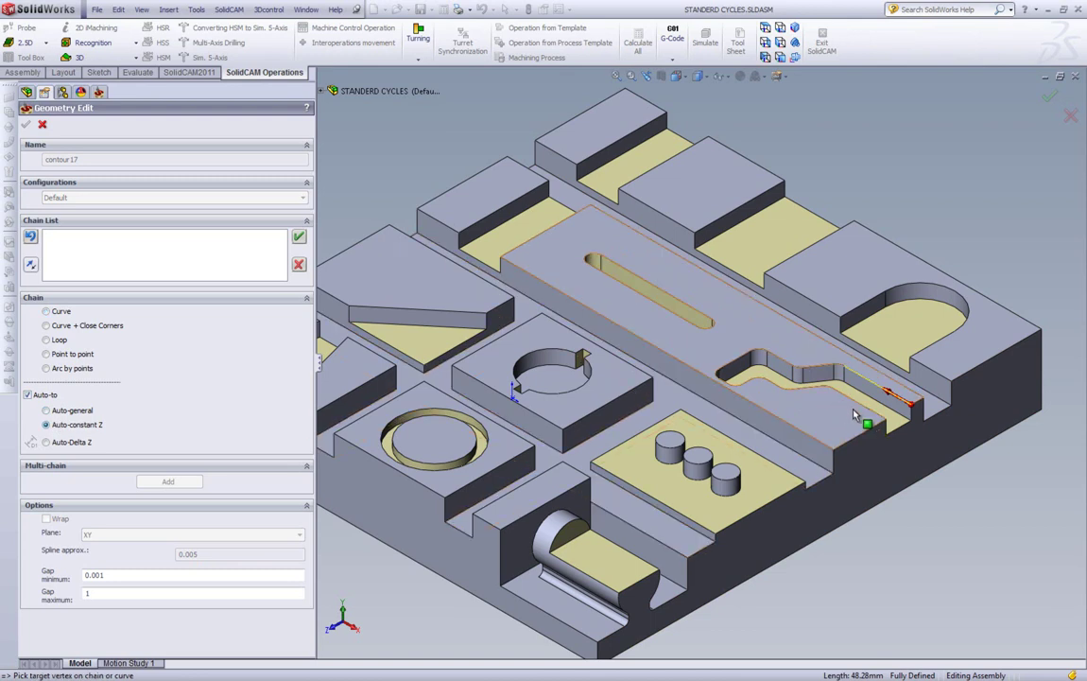
left_click(832, 387)
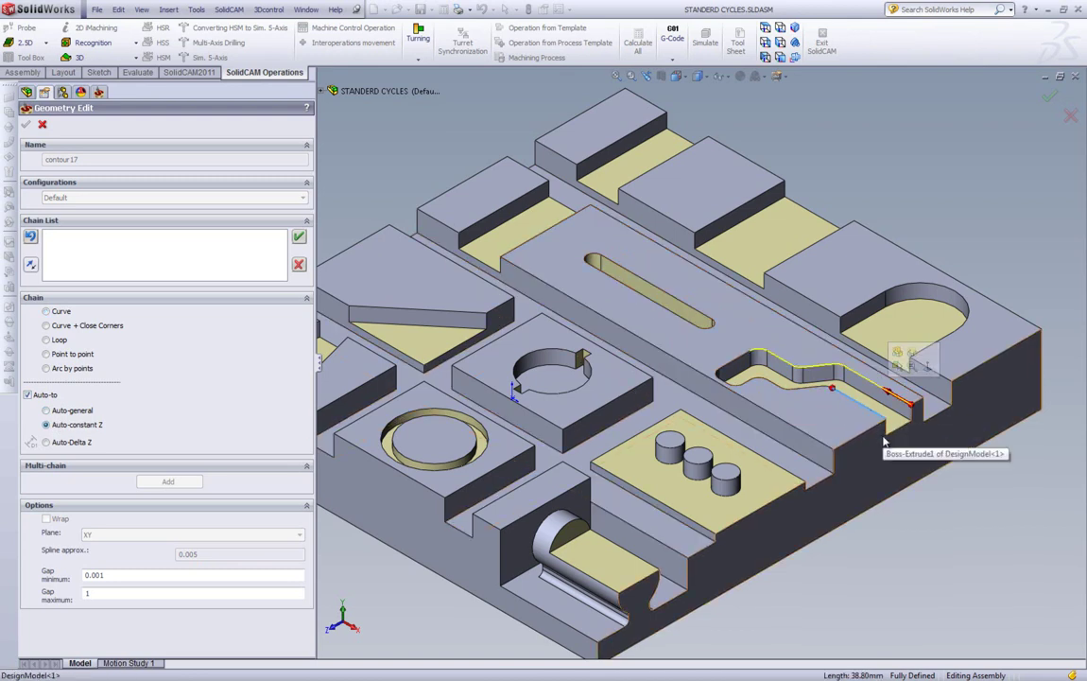
left_click(25, 124)
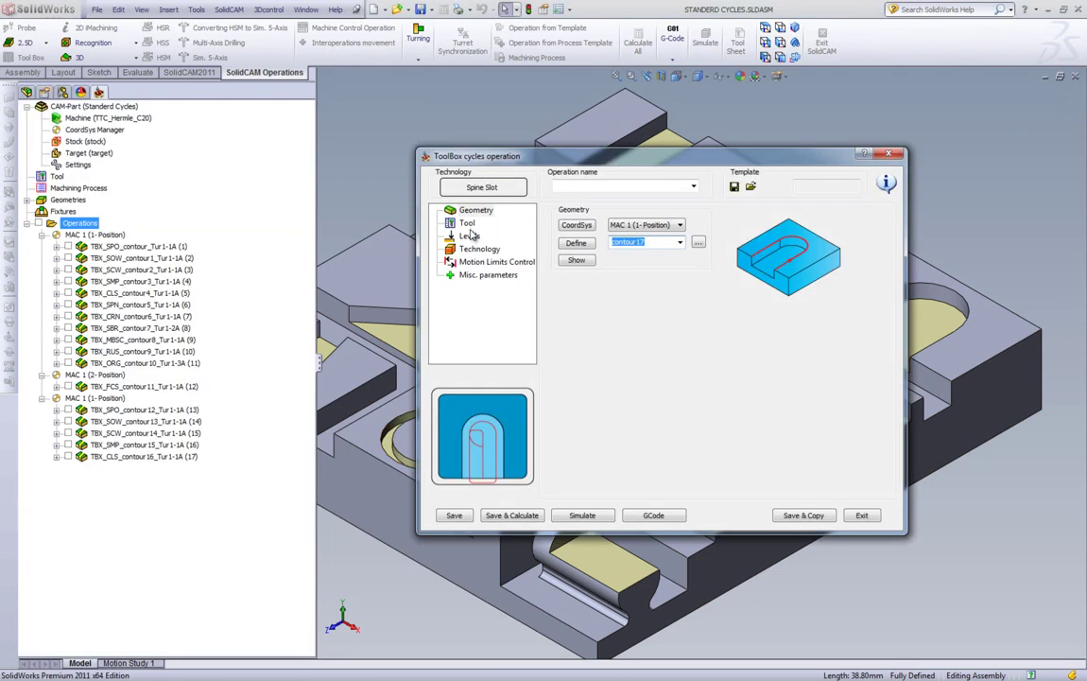
- Choose the Spine Slot tool and set the profile depth to 10 from the pocket floor
left_click(467, 223)
left_click(620, 385)
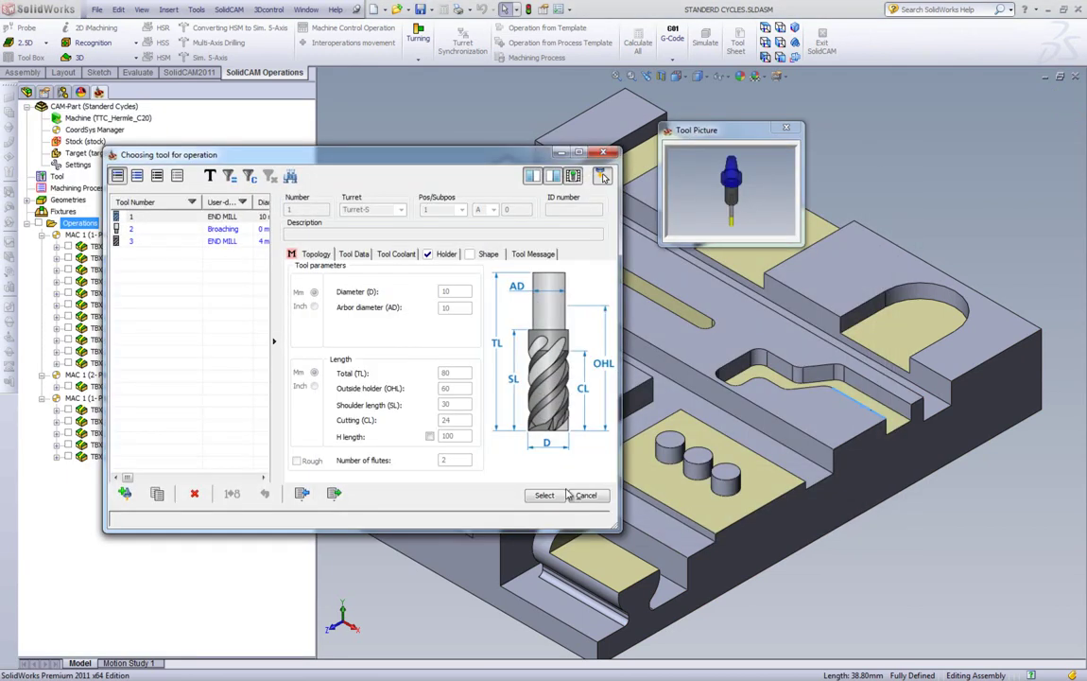
left_click(506, 445)
left_click(598, 323)
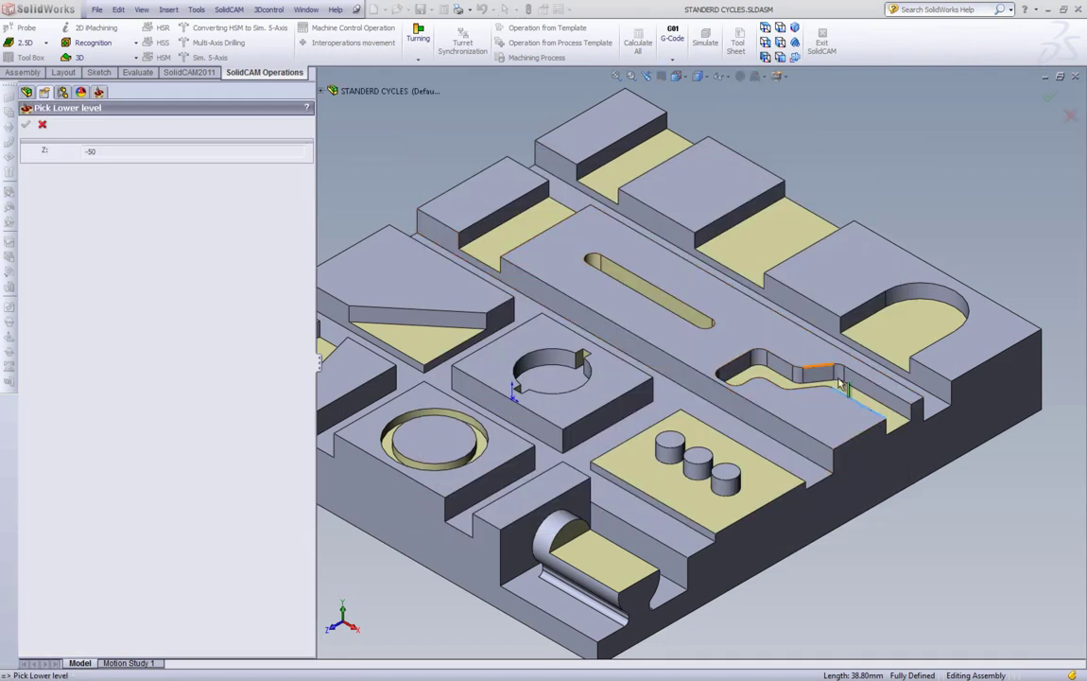
left_click(517, 381)
- Set the technology step down to 5 and the tolerance to 2.5
left_click(490, 251)
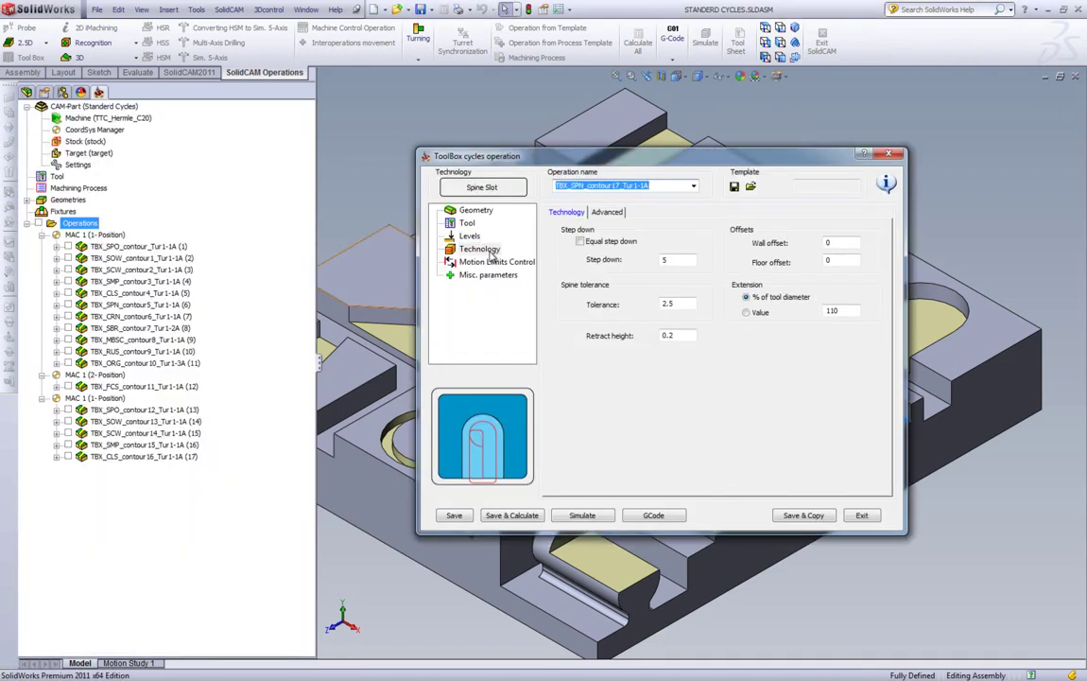
left_click(676, 259)
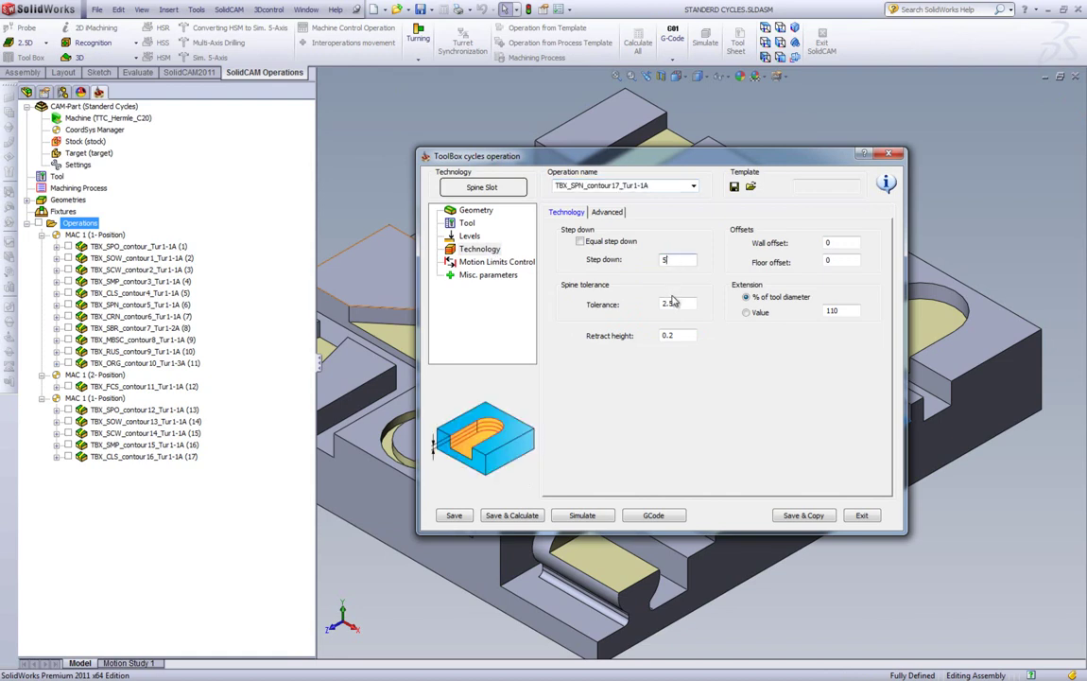
left_click(676, 304)
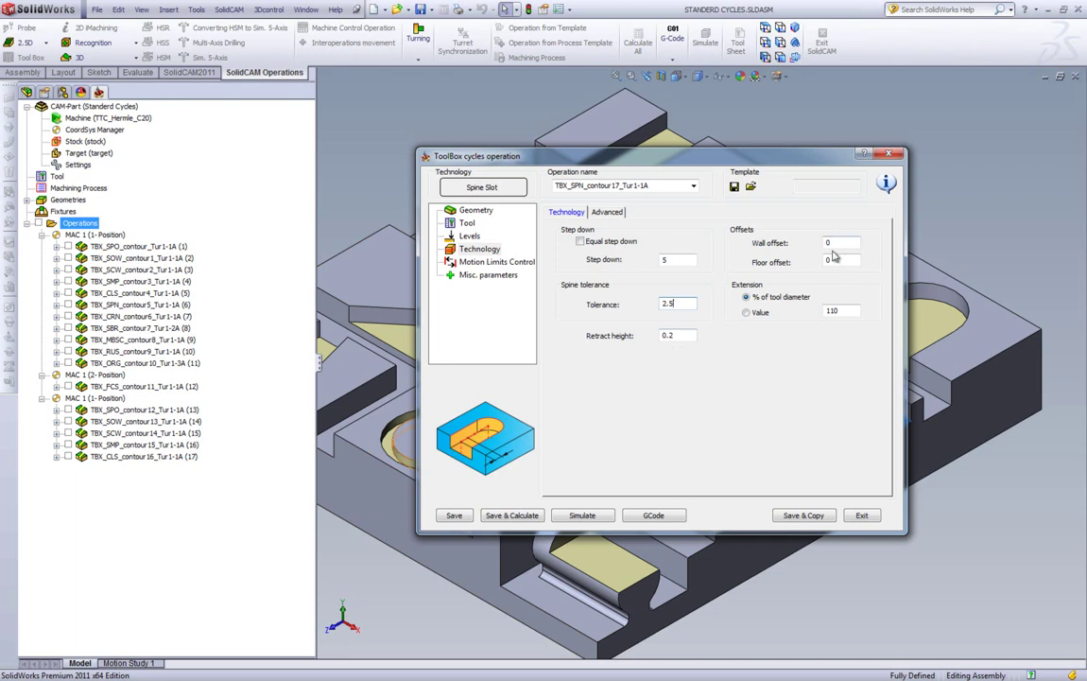
- Save and calculate operation 18, then simulate its toolpath in Host CAD from the top view
left_click(501, 516)
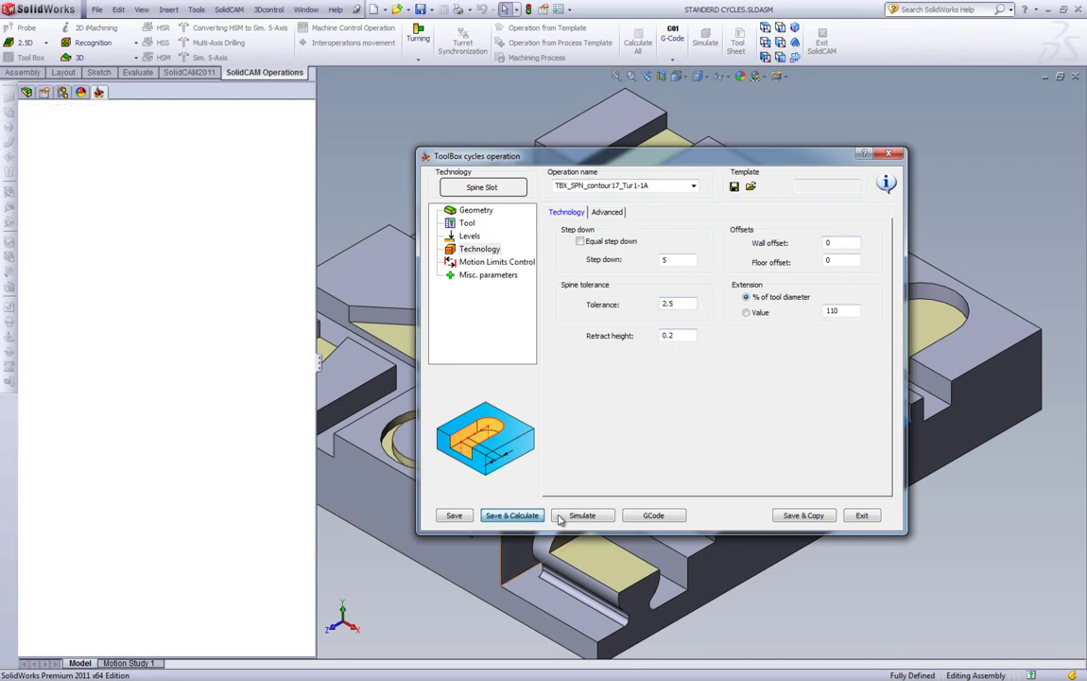
left_click(580, 515)
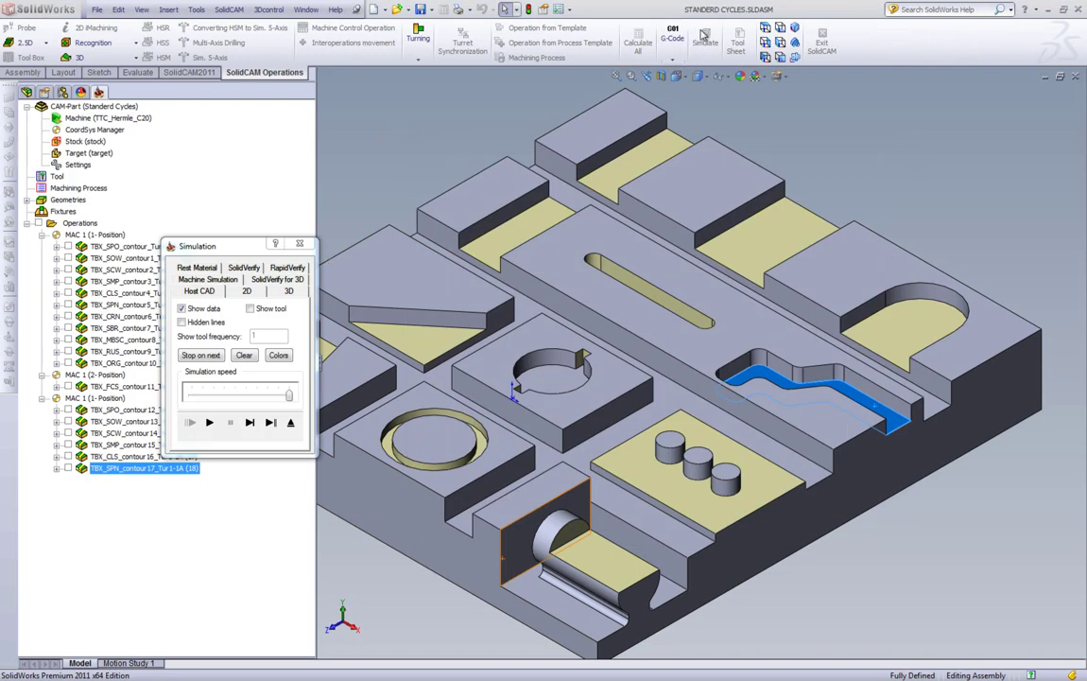
left_click(766, 29)
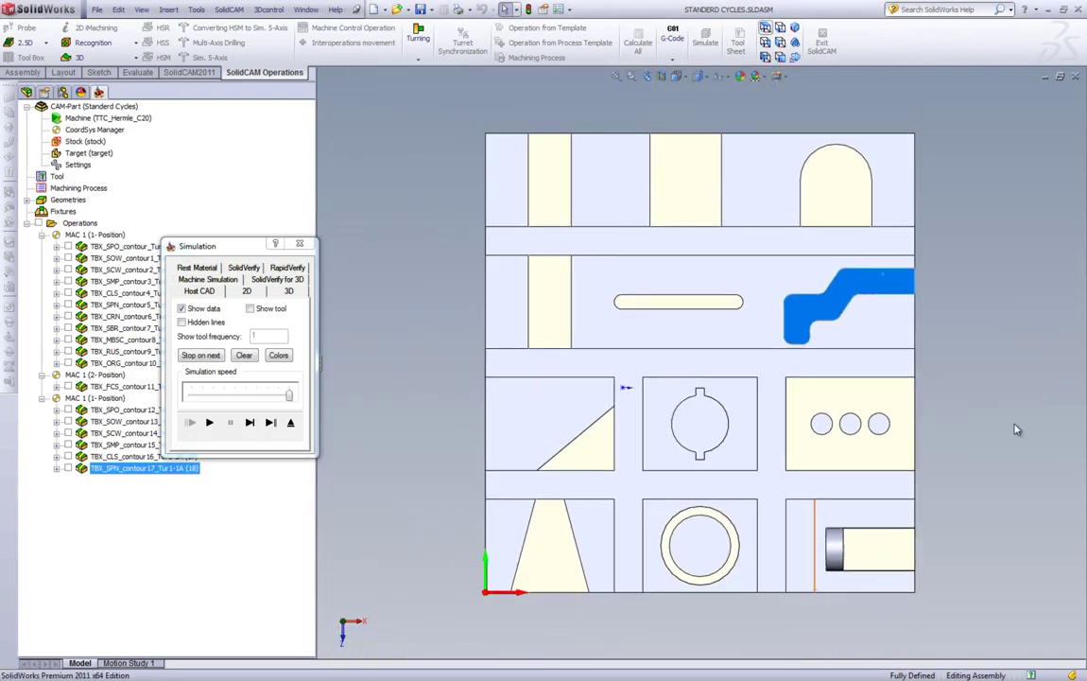